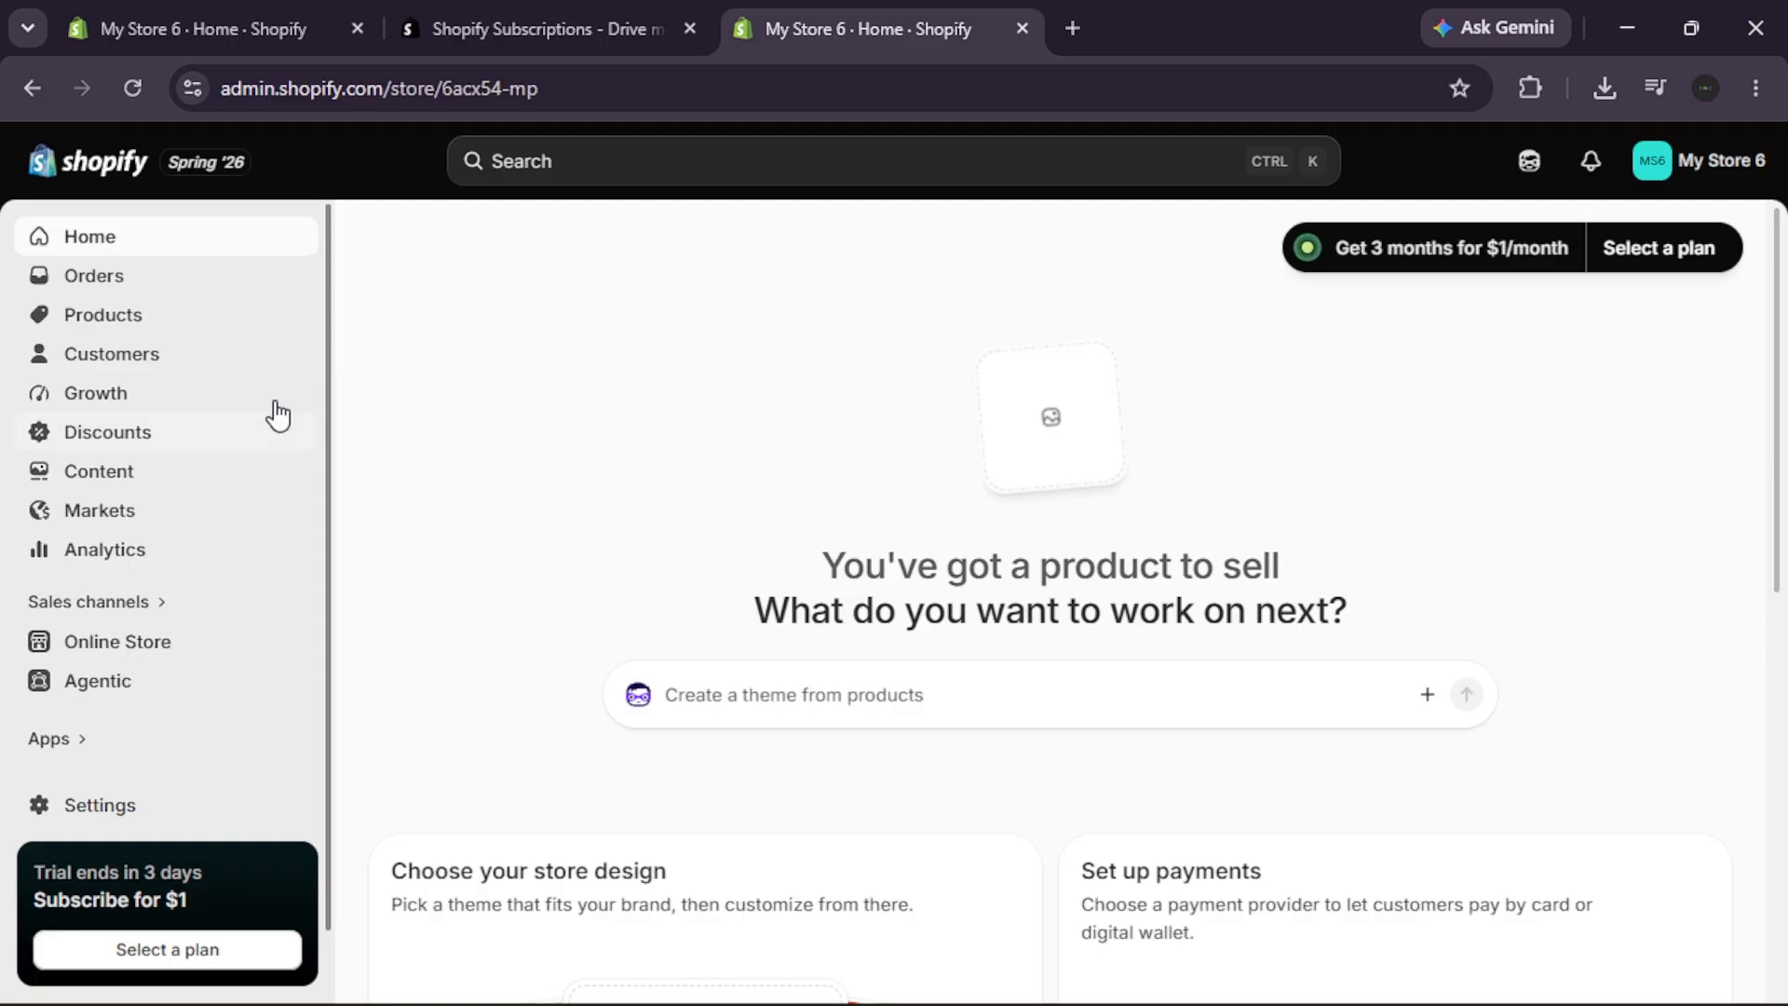
- Open the Short sleeve shirt product's details from the product list, and return to the list
left_click(189, 322)
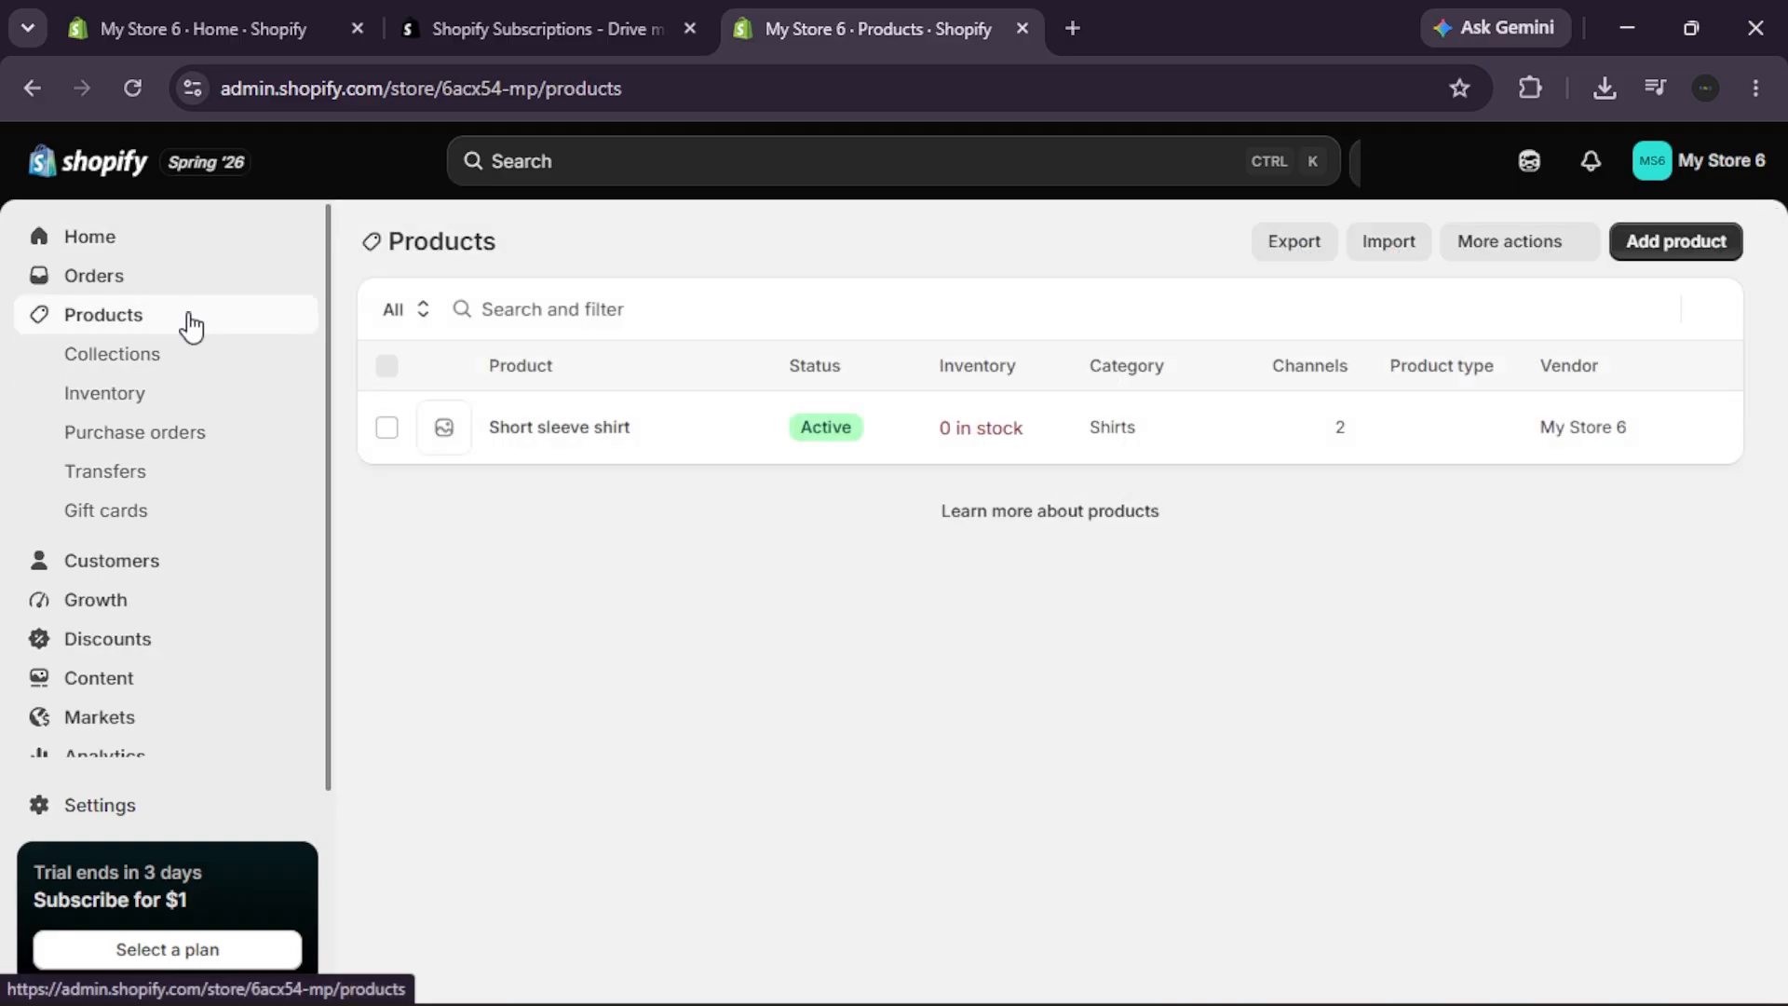
left_click(578, 431)
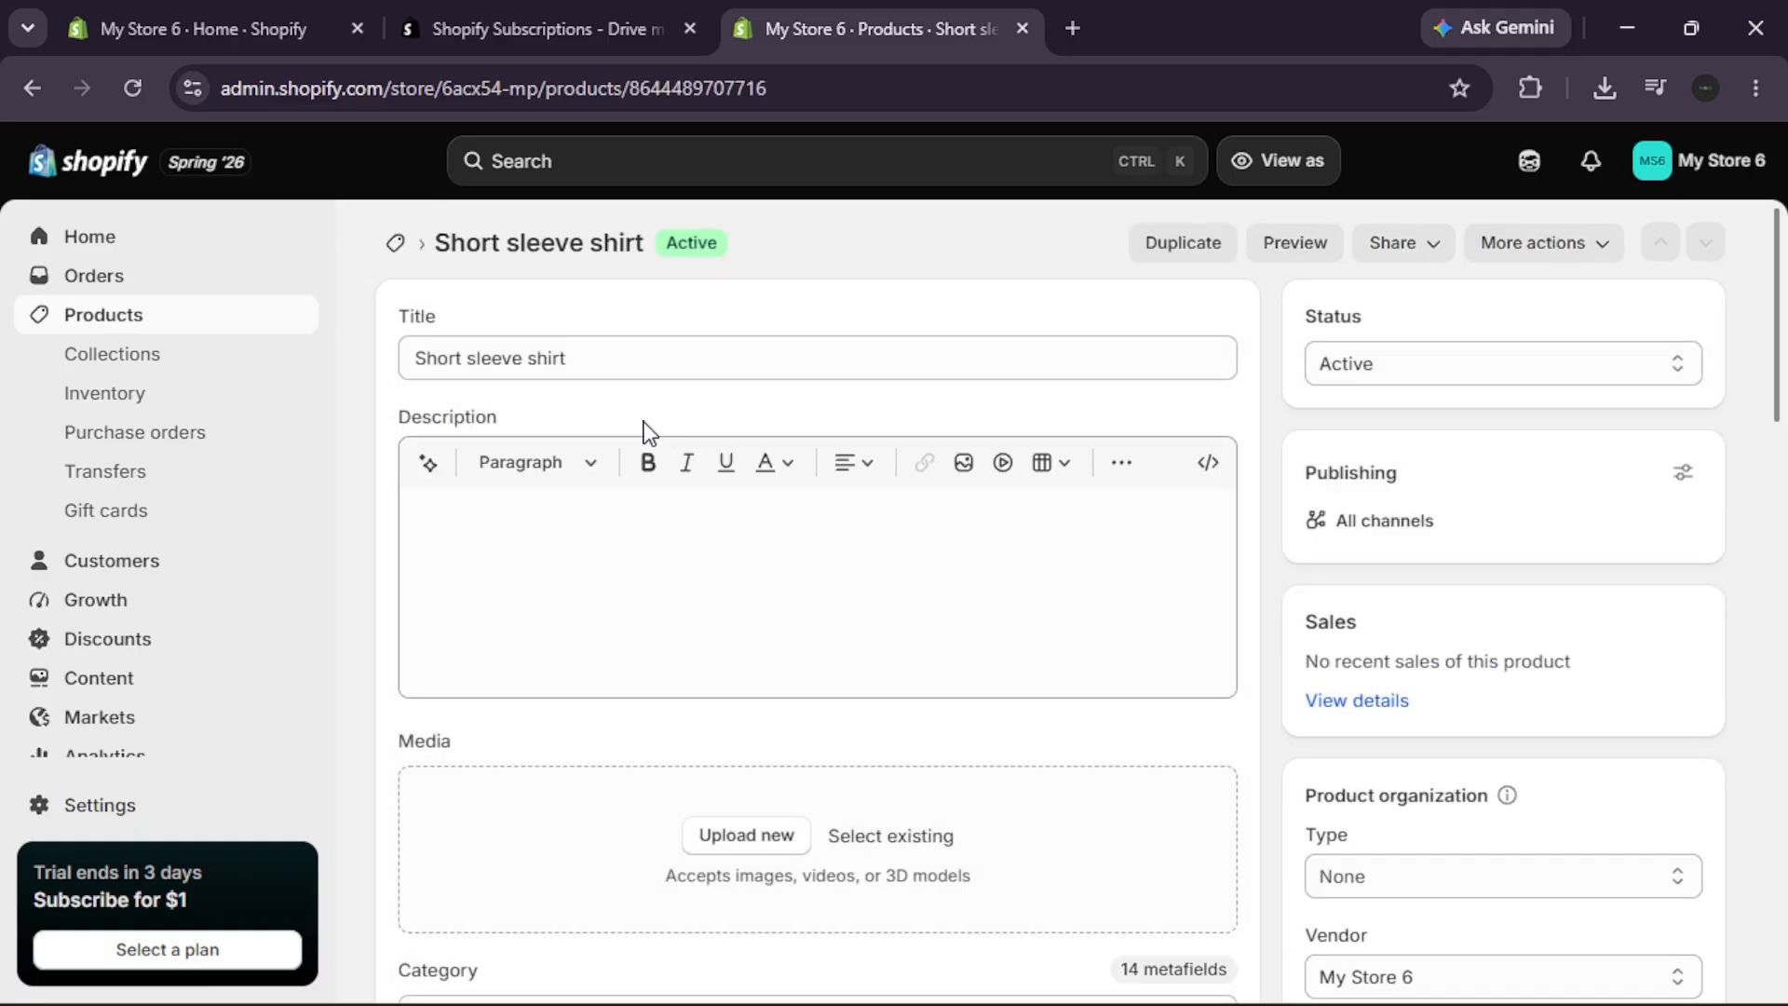
left_click(395, 244)
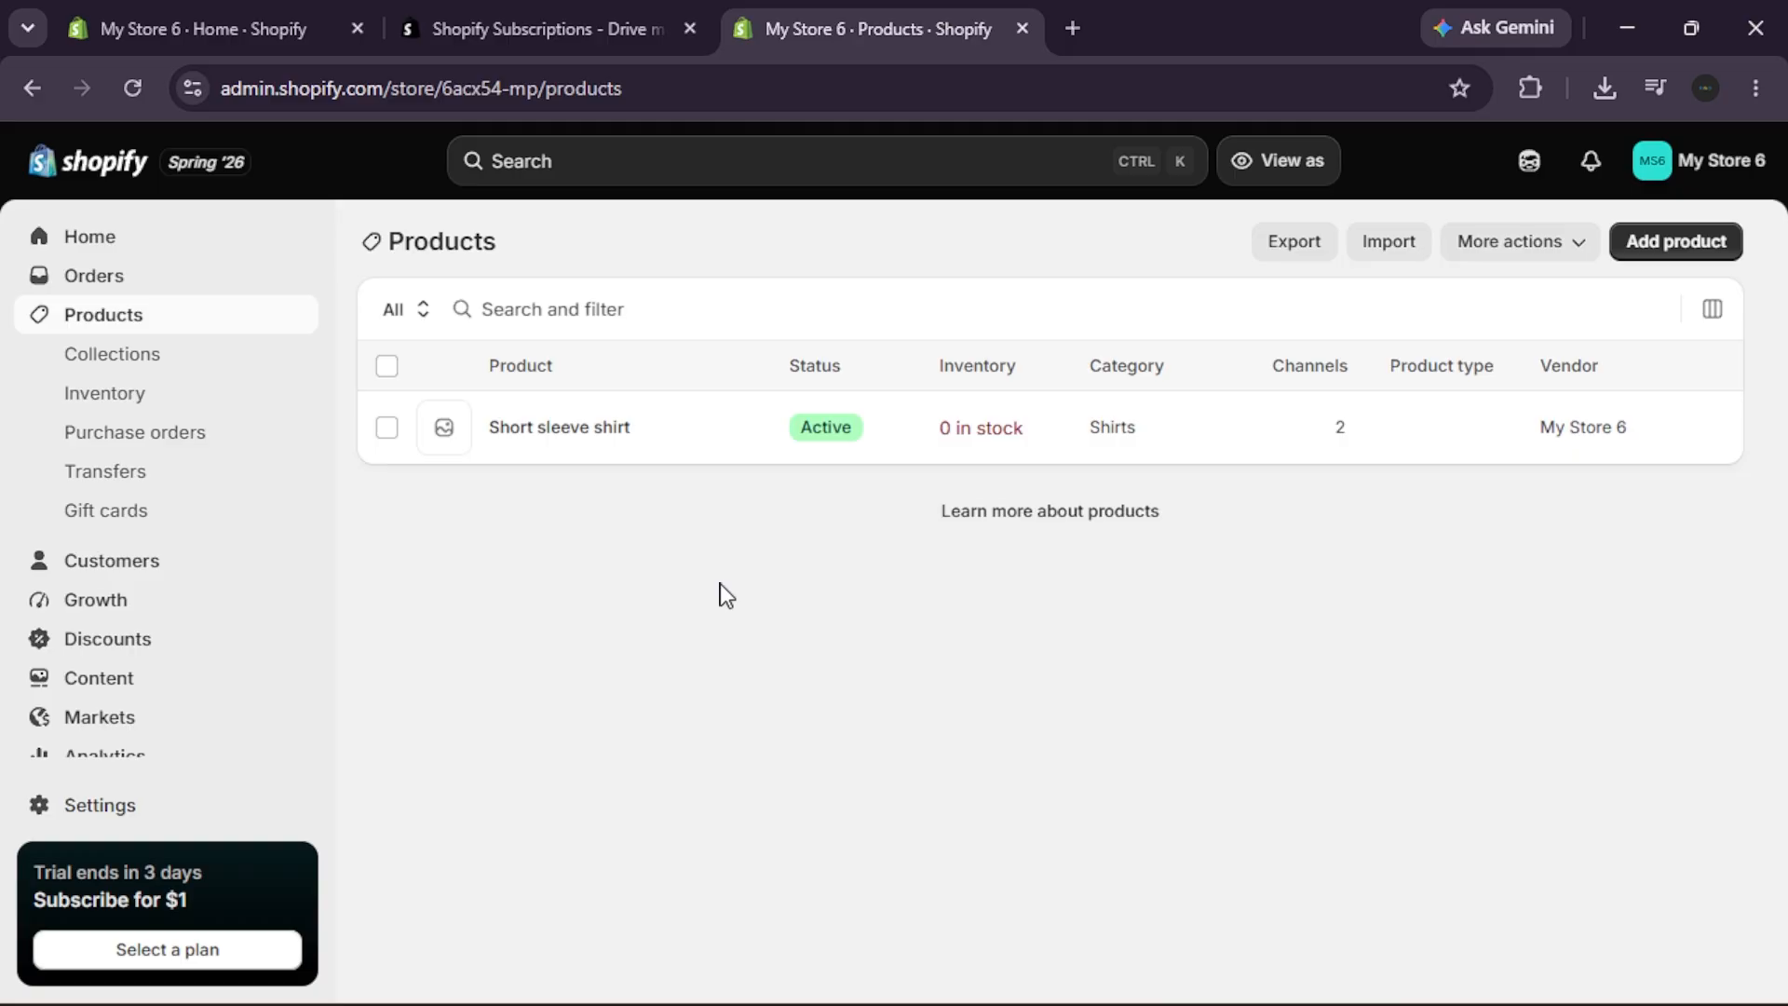
- Search the Shopify App Store for "shopify subscriptions" and install the Shopify Subscriptions app
left_click(637, 168)
left_click(693, 303)
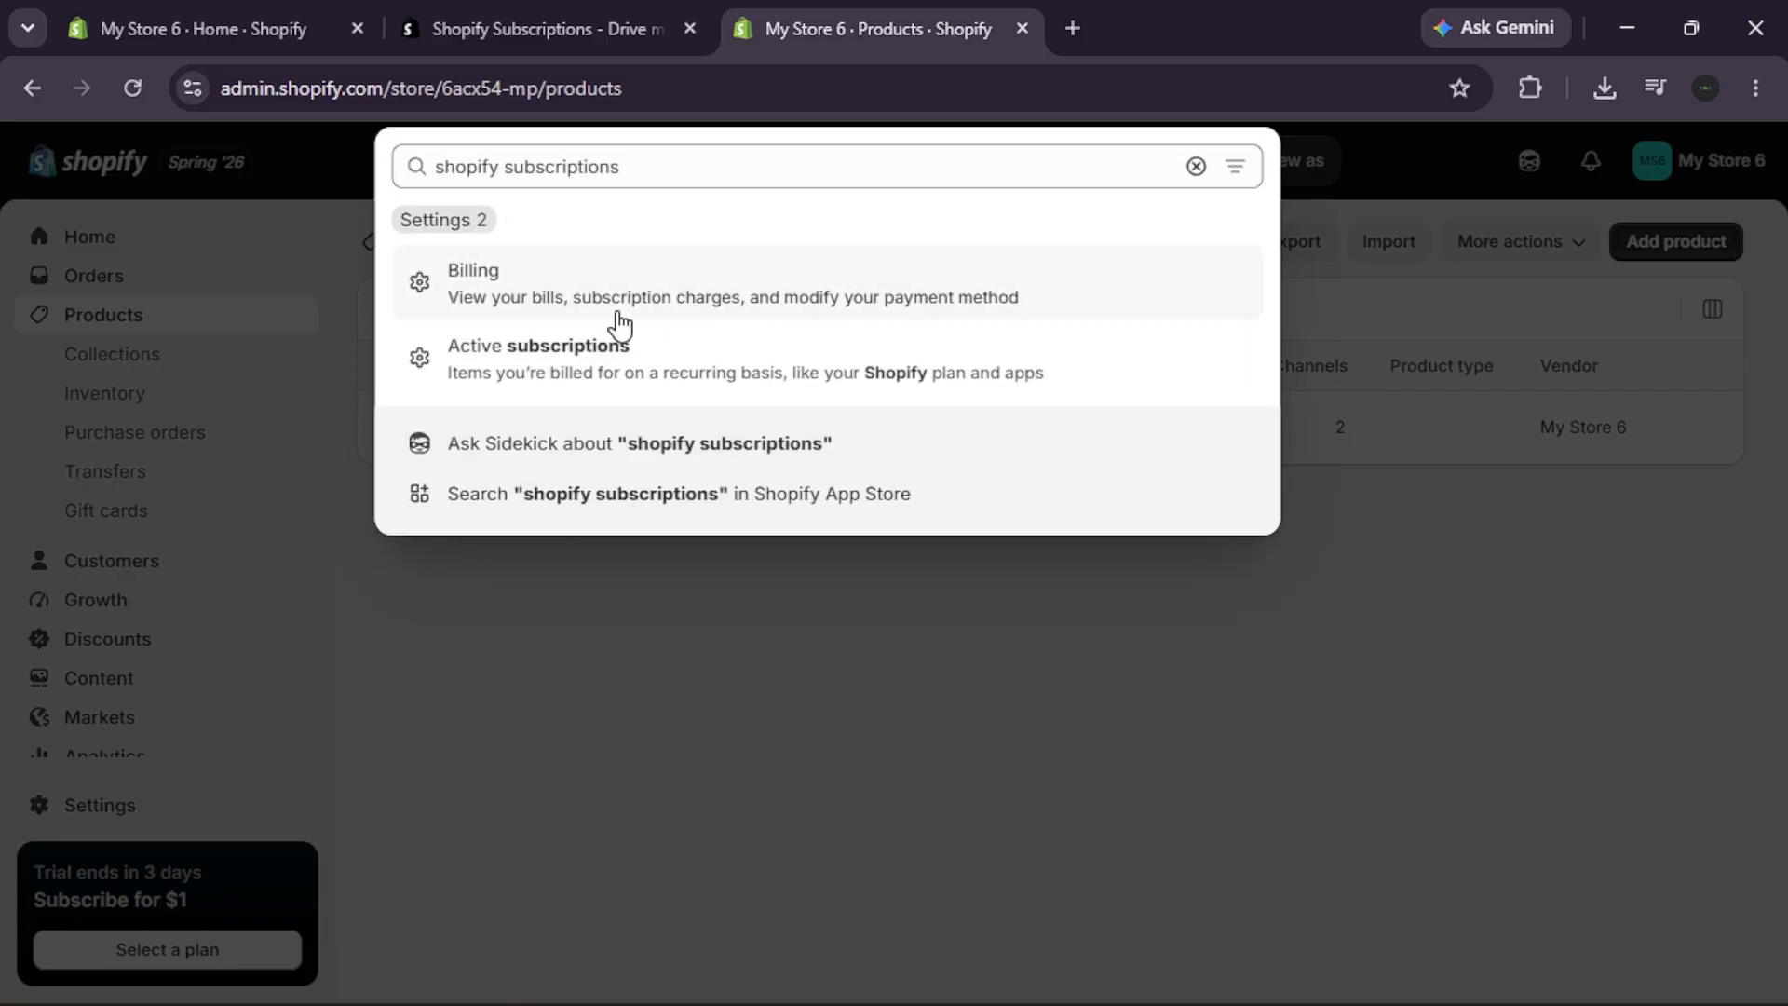
left_click(570, 503)
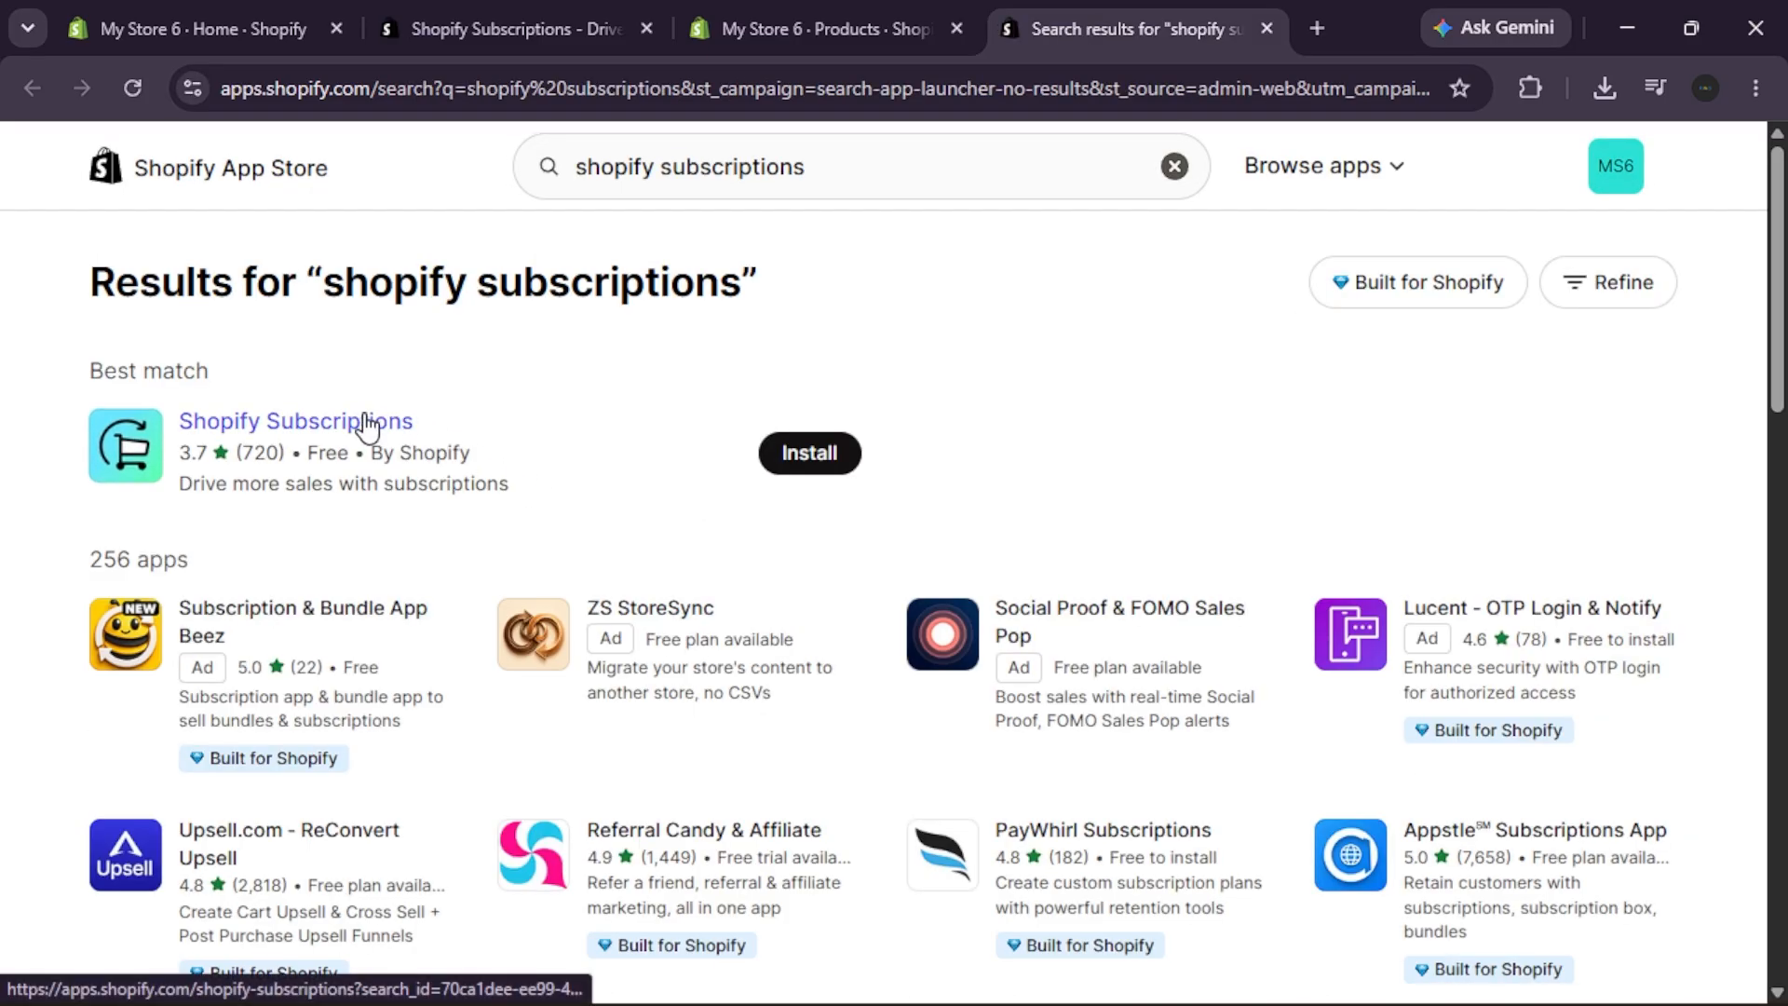
left_click(367, 422)
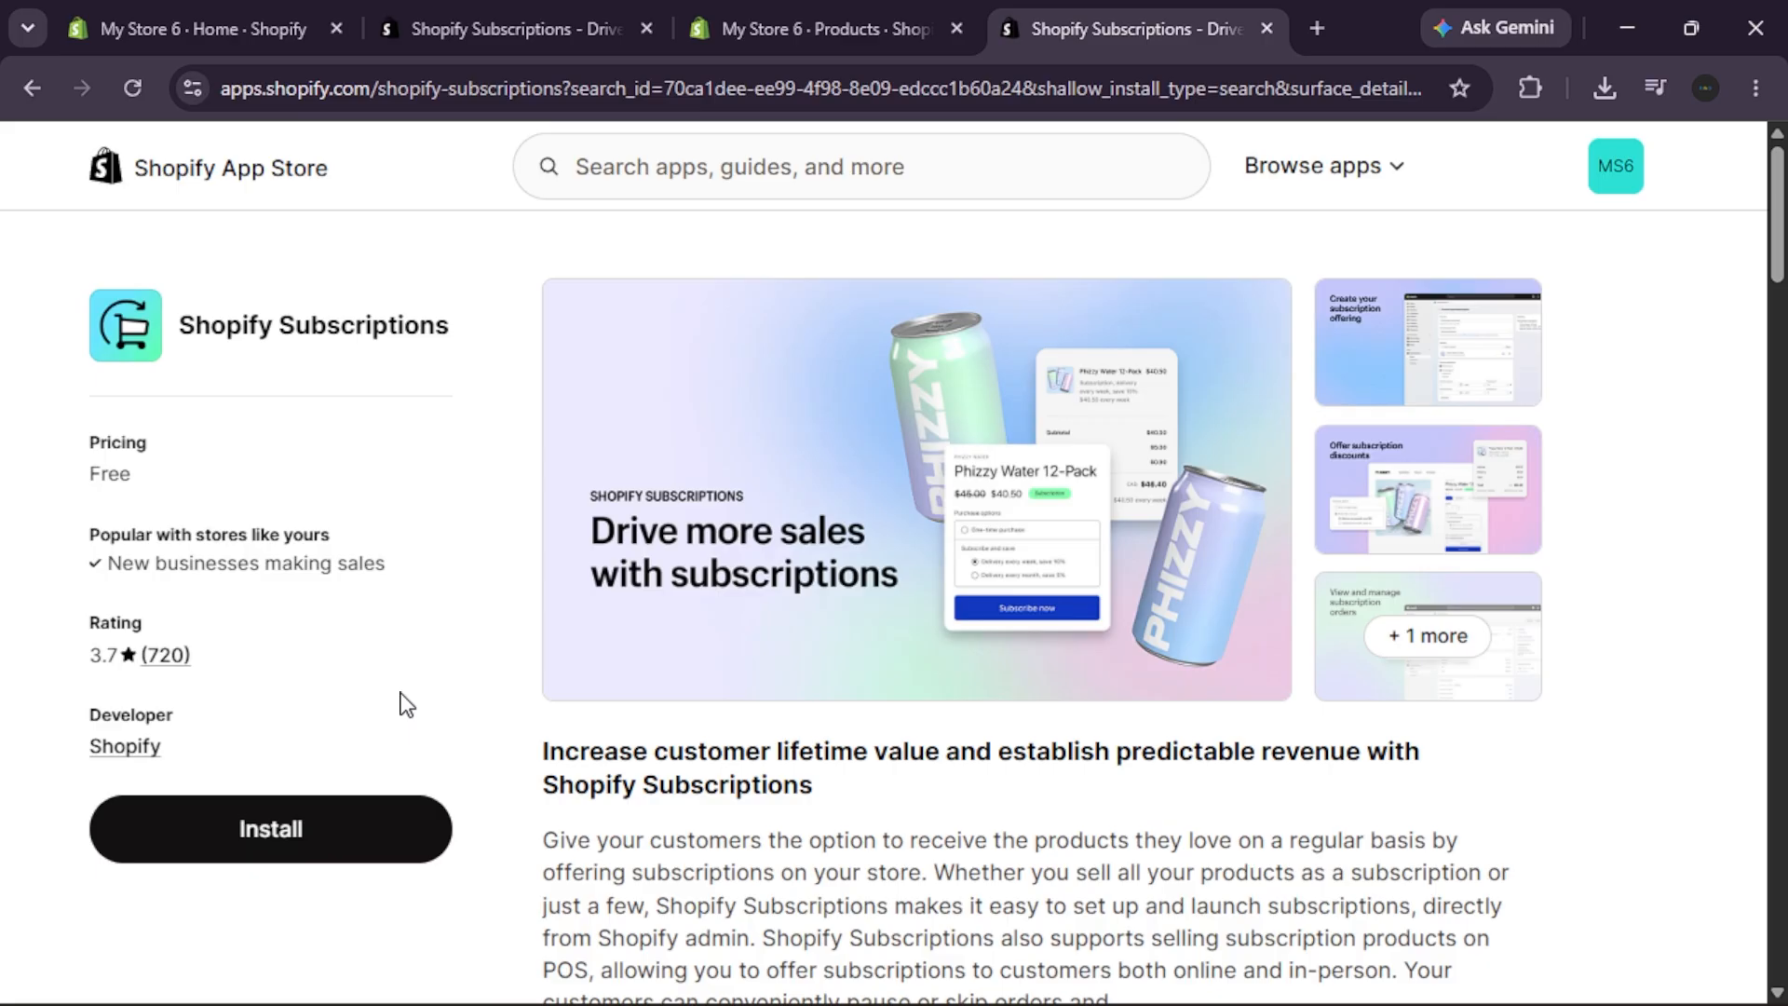
left_click(362, 857)
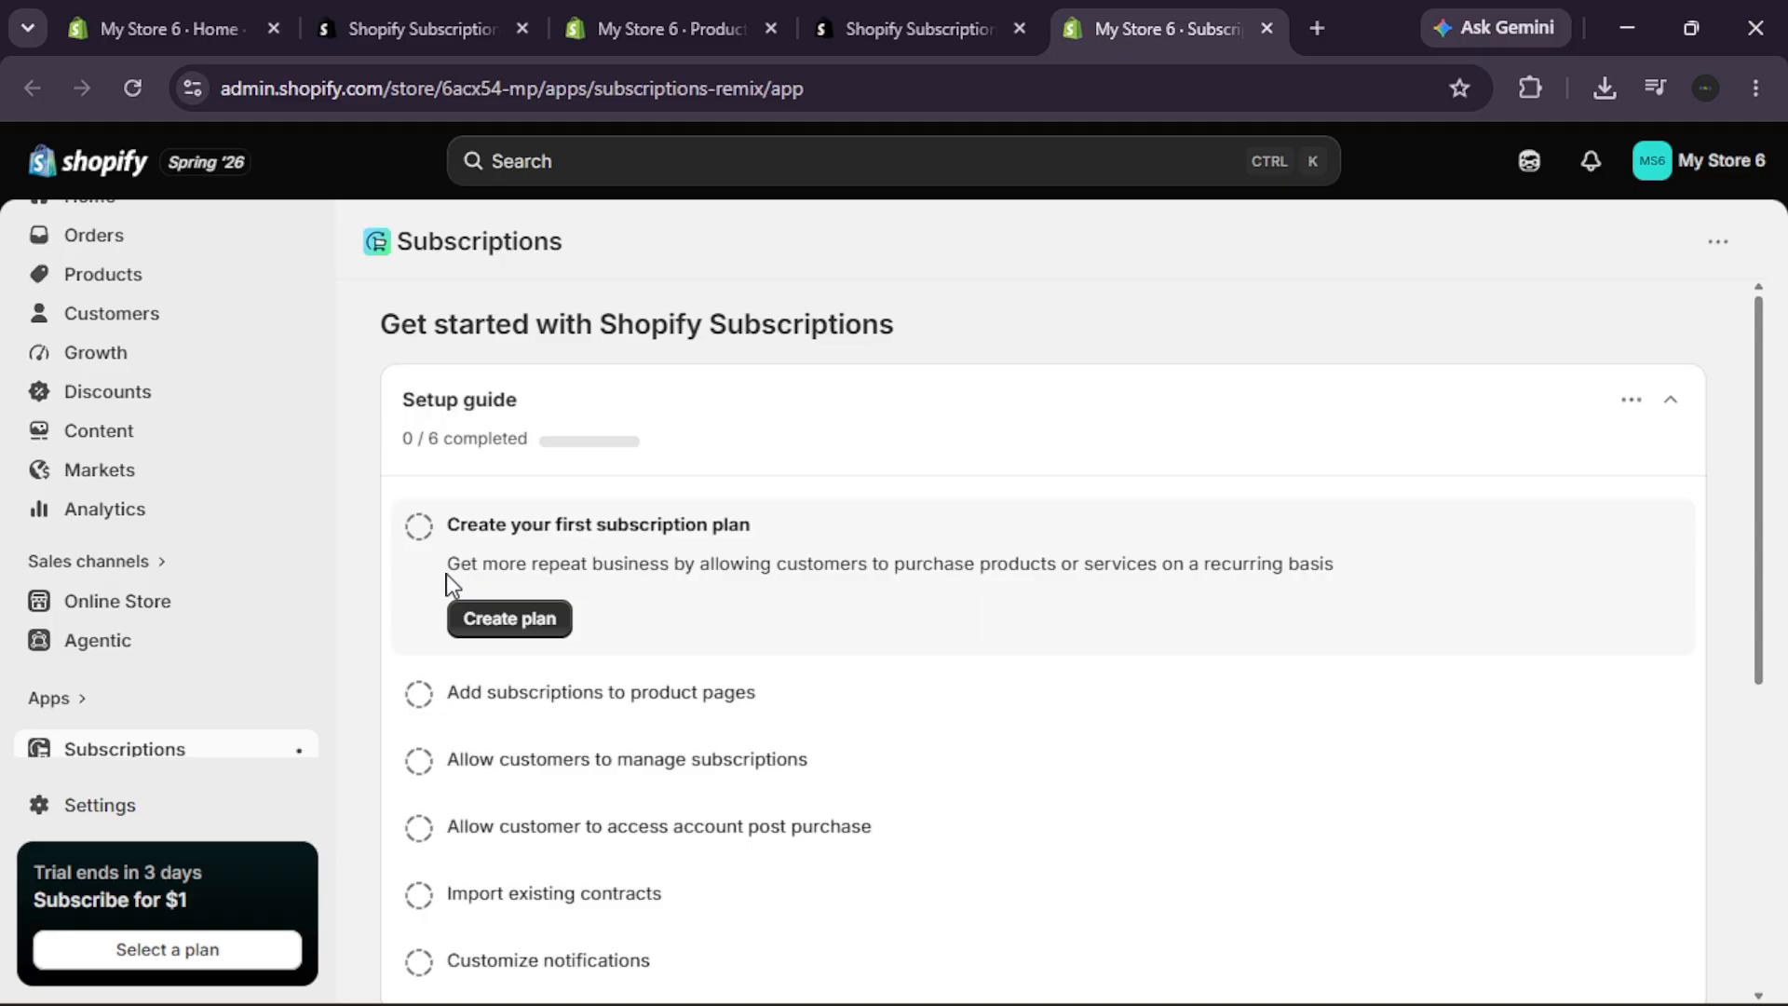
- Start creating the first subscription plan, keeping the title "Subscribe and save"
left_click(522, 634)
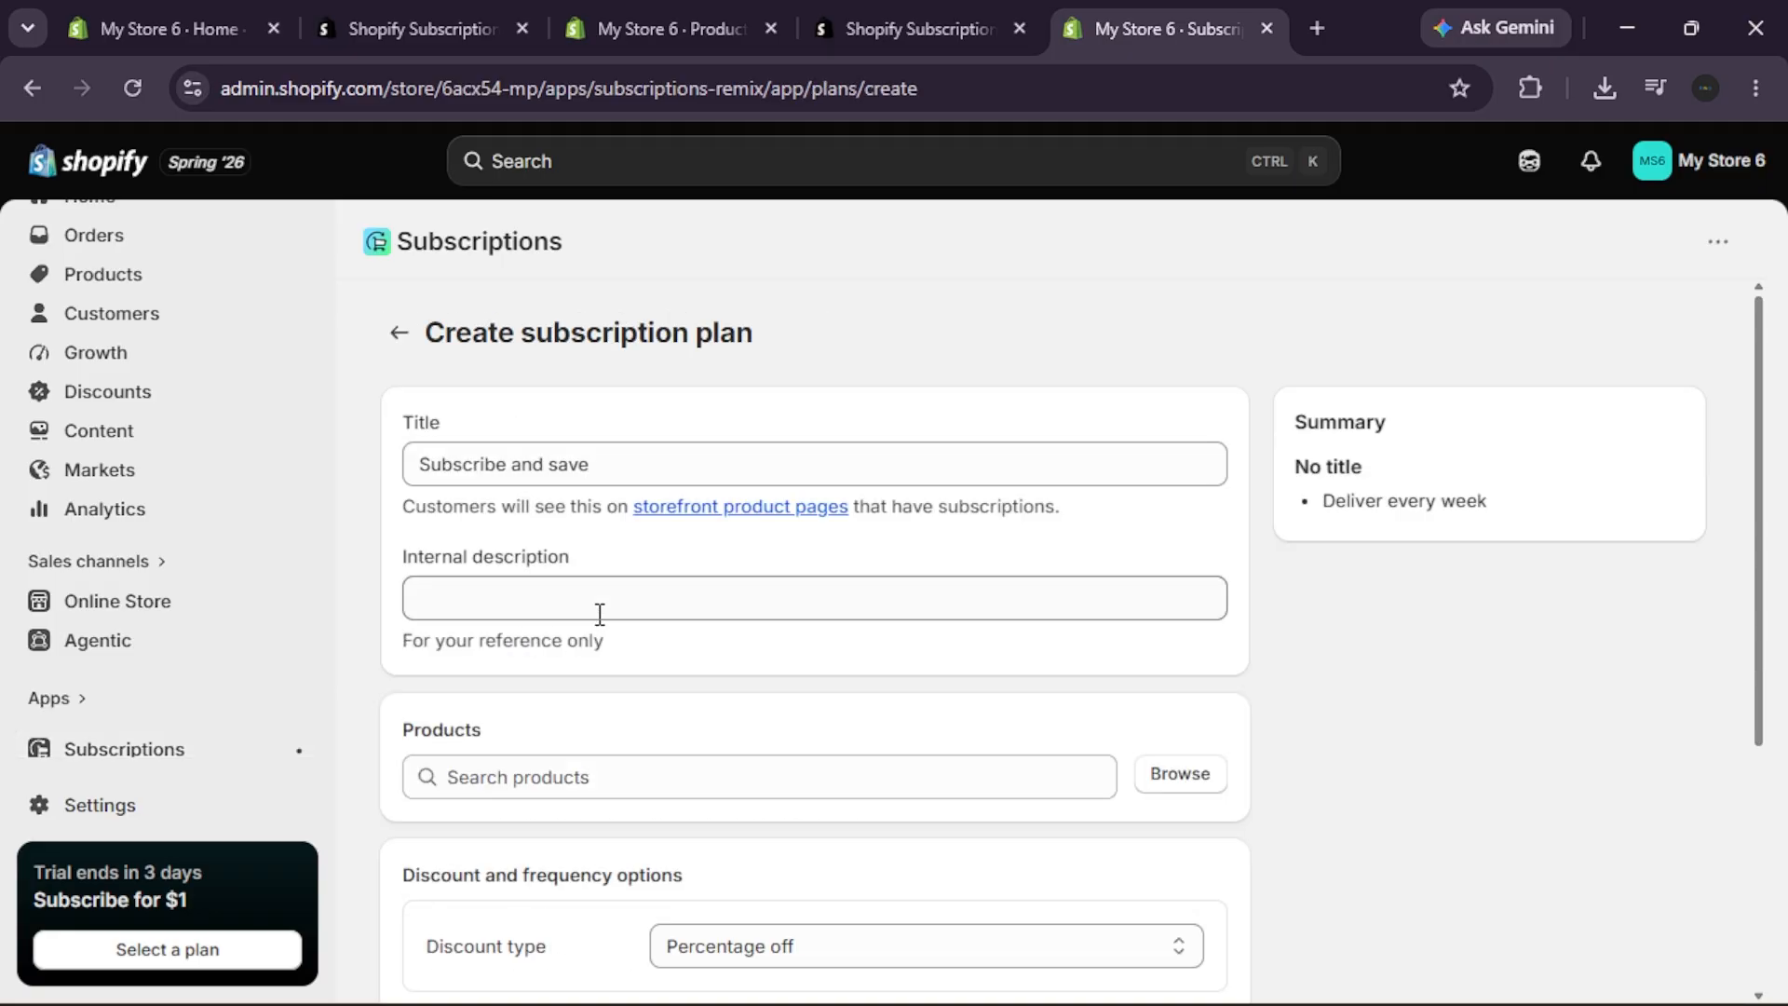
left_click(606, 466)
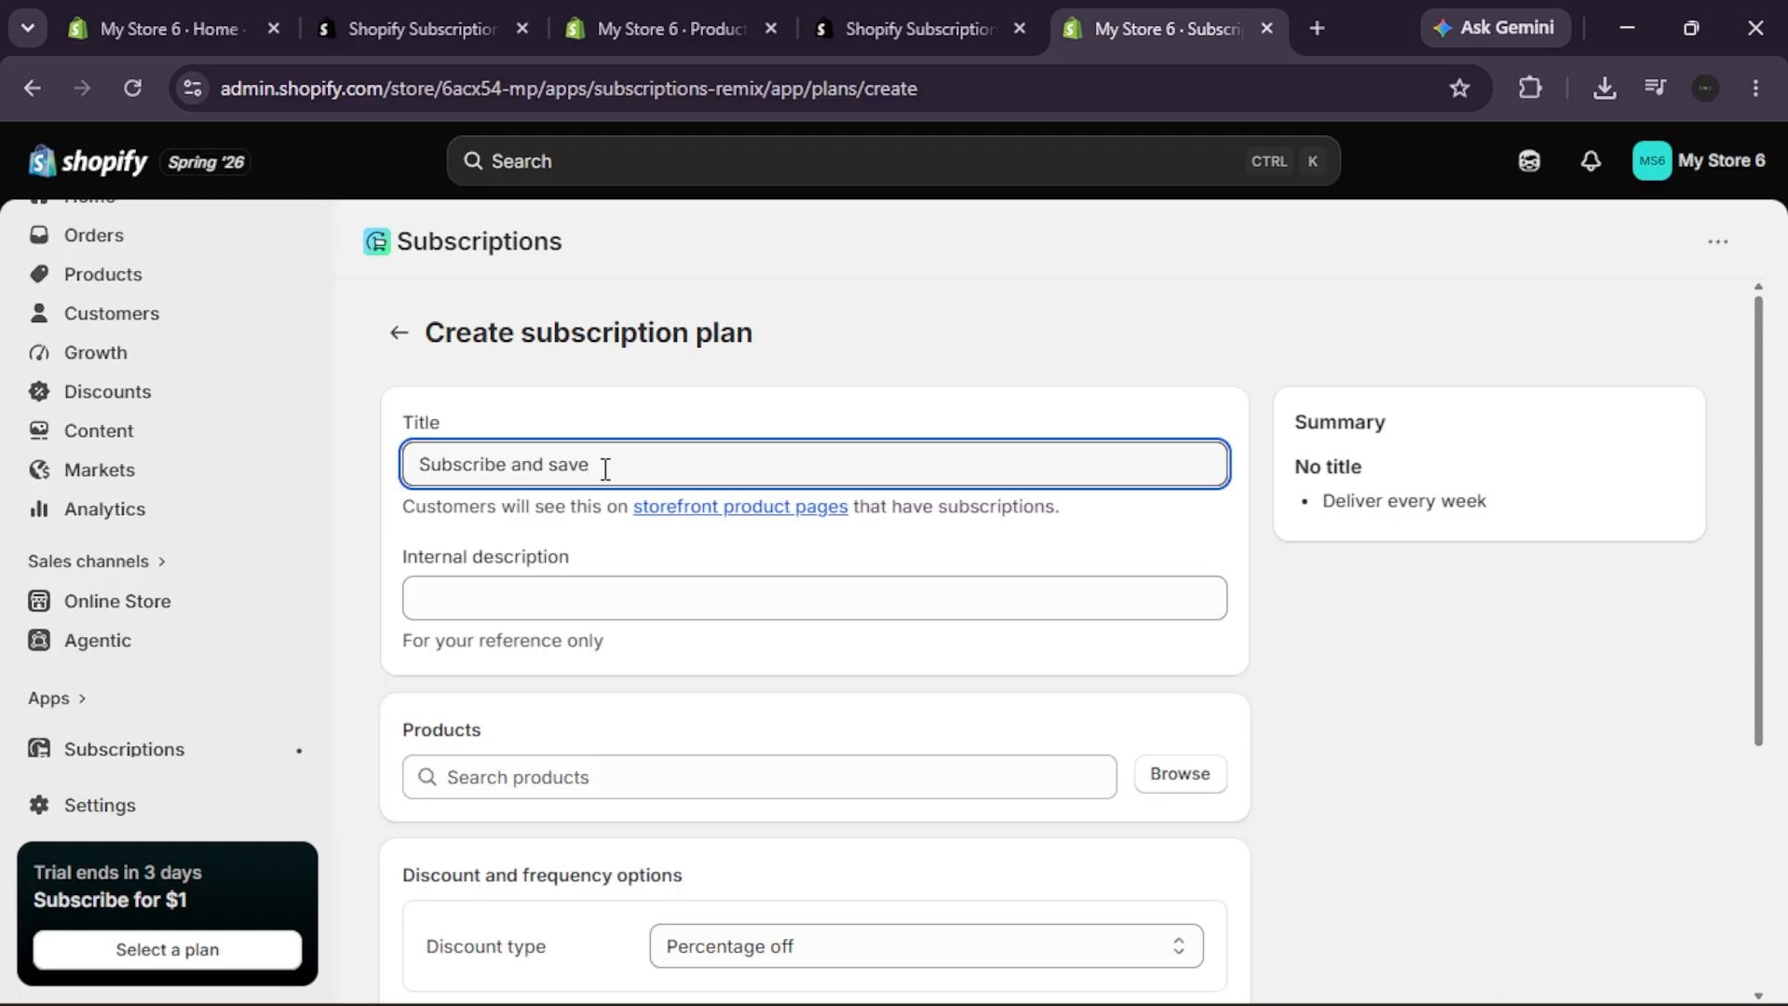
left_click_drag(605, 468, 361, 432)
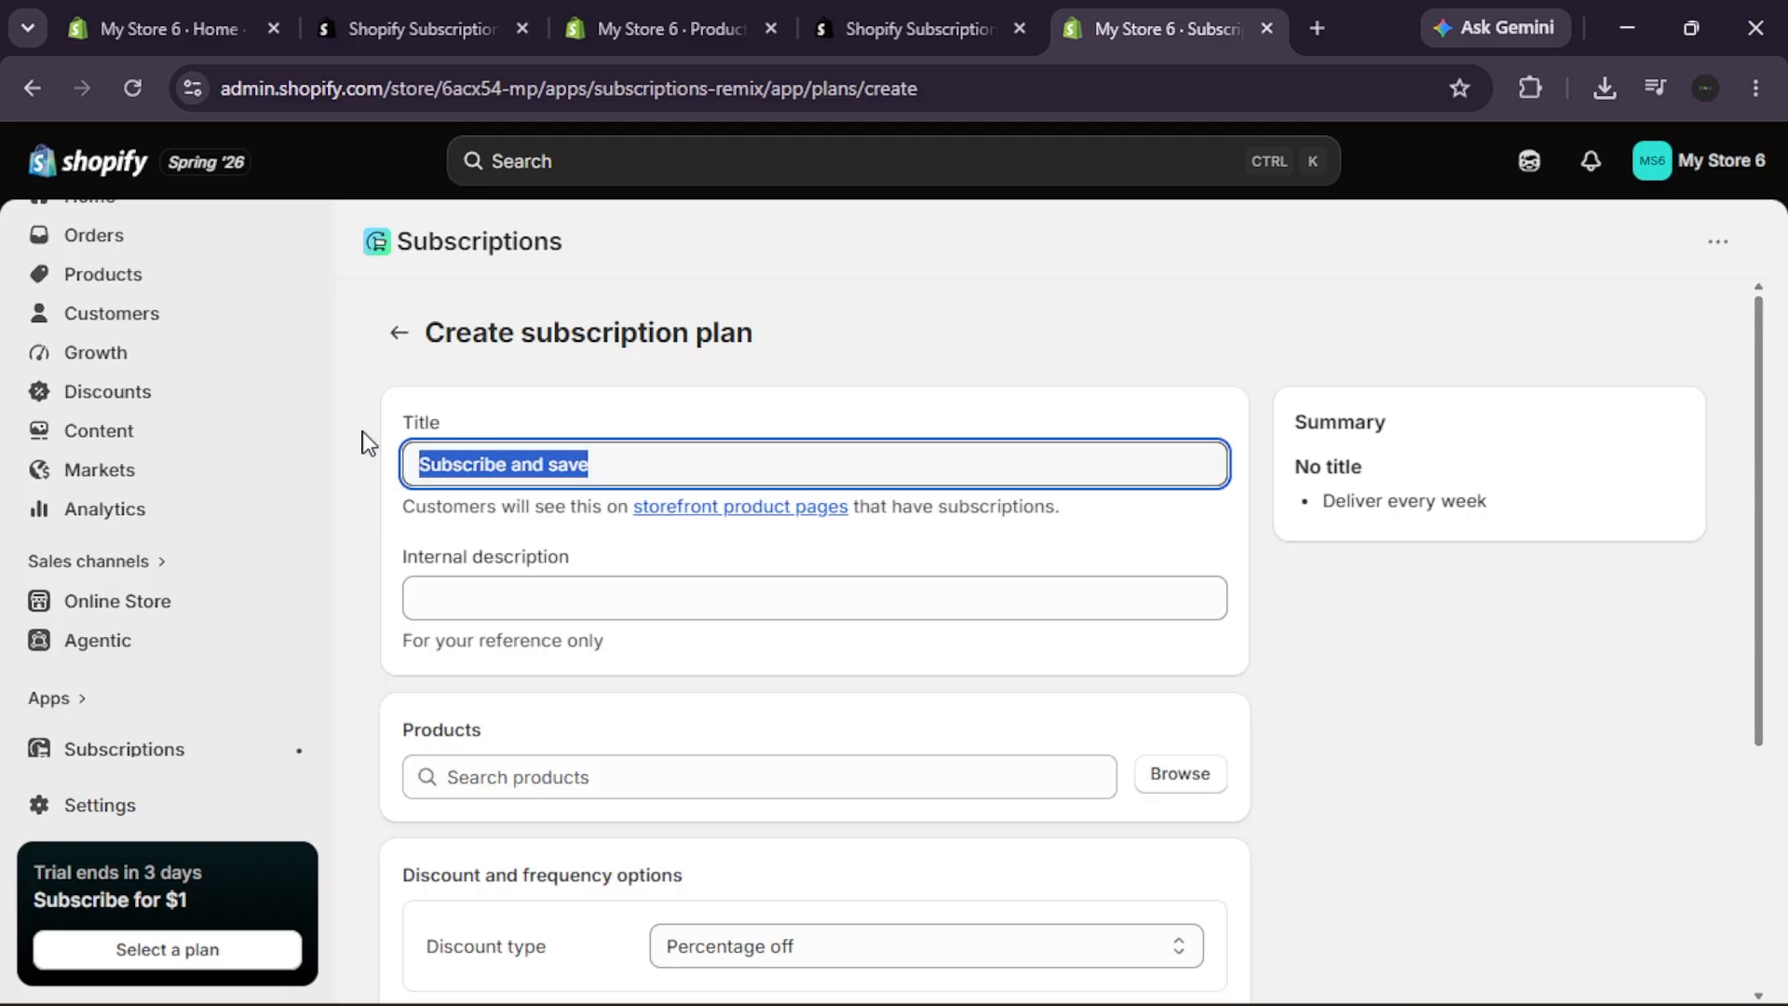
left_click(656, 473)
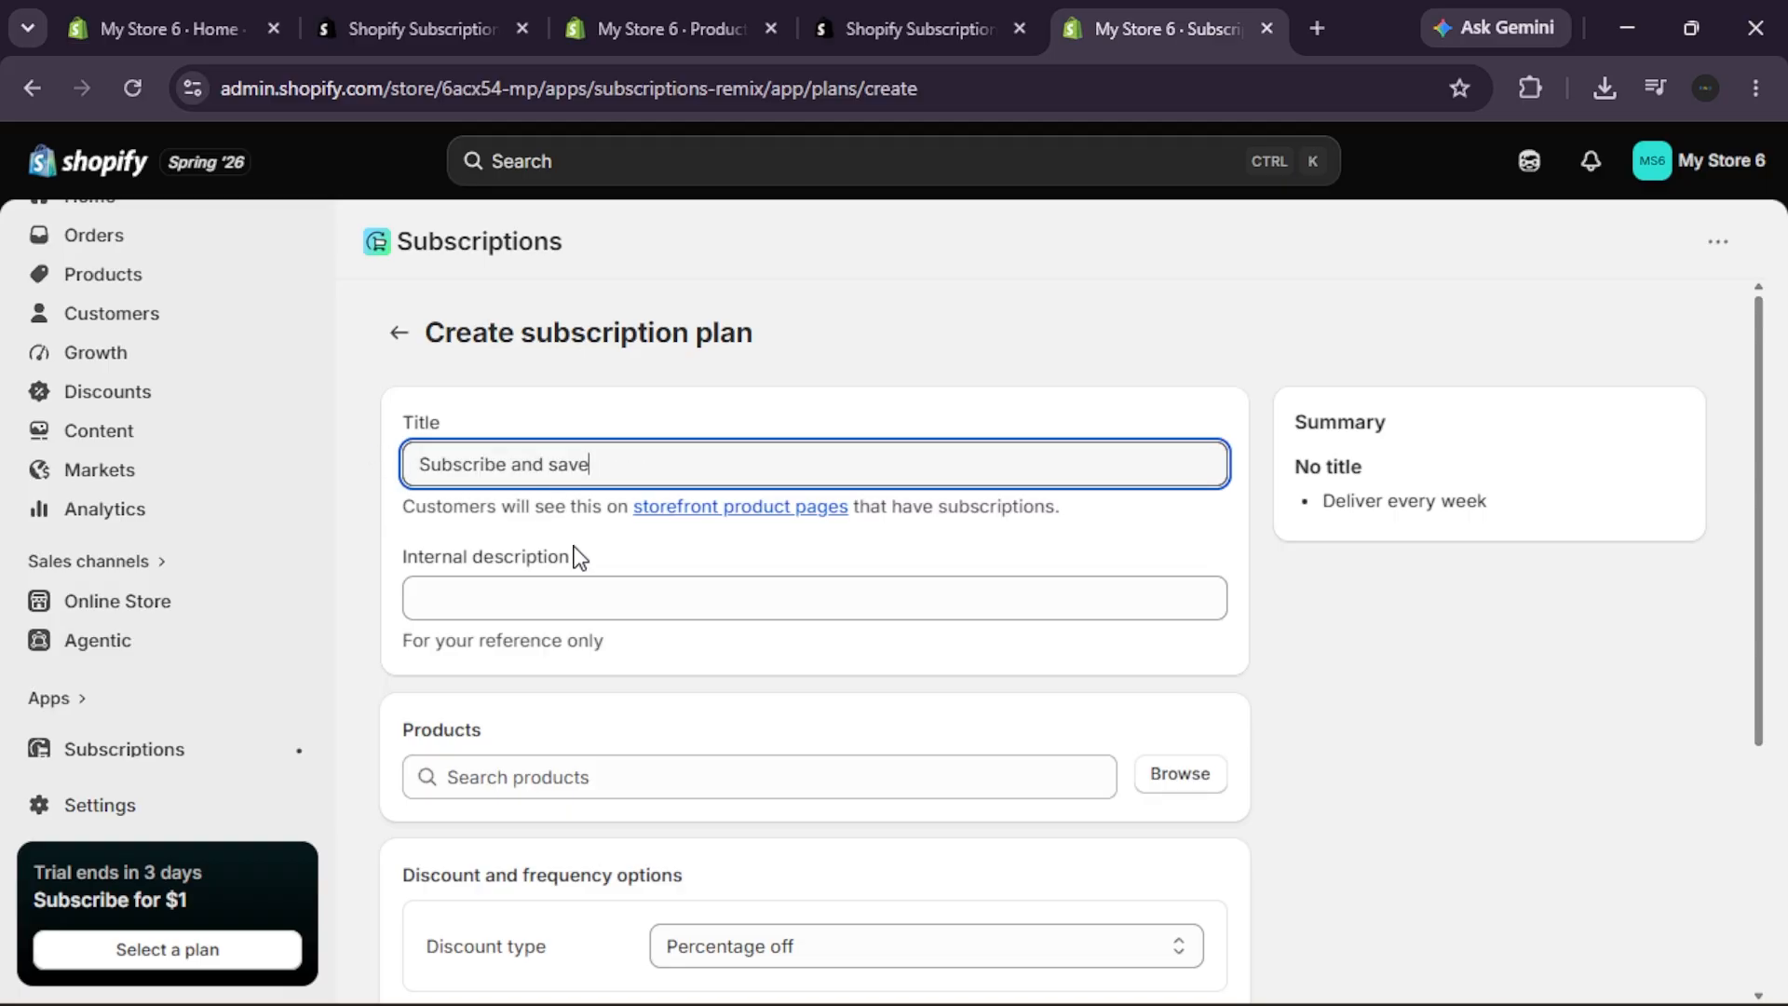
- Set the plan's delivery frequency to 2 weeks with a discount of 10 percent off
left_click(600, 592)
scroll(600, 591, "down", 1)
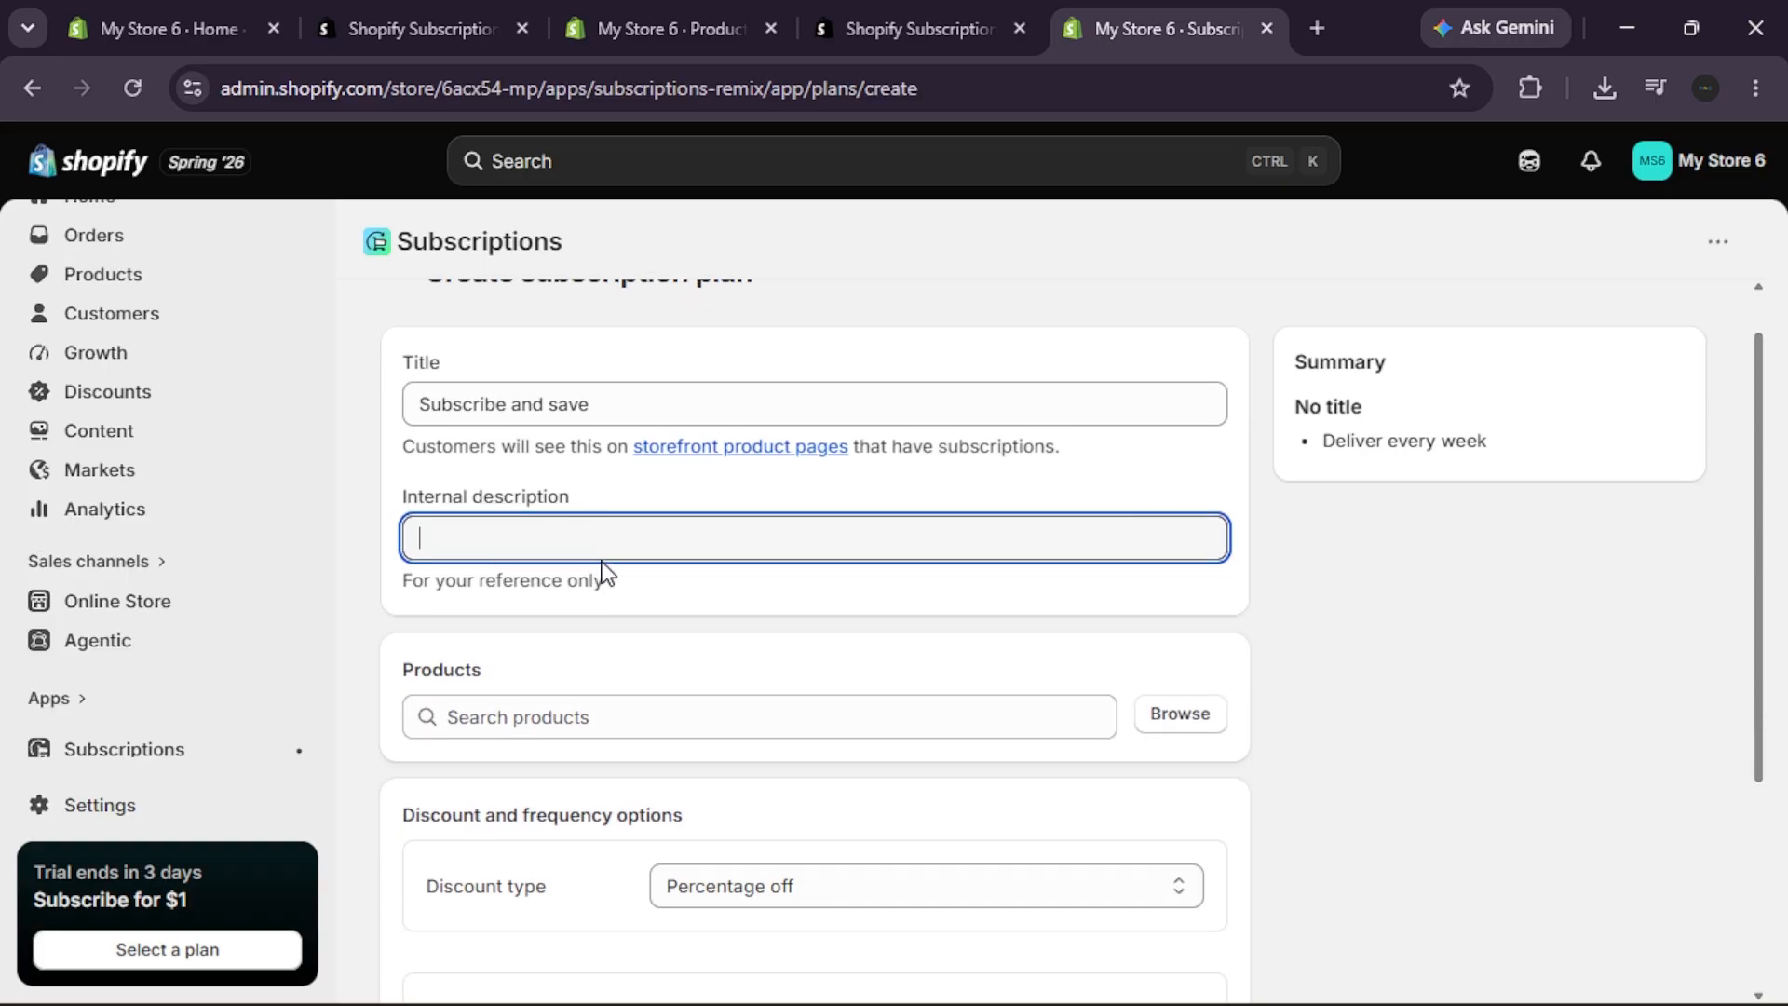
scroll(600, 571, "down", 4)
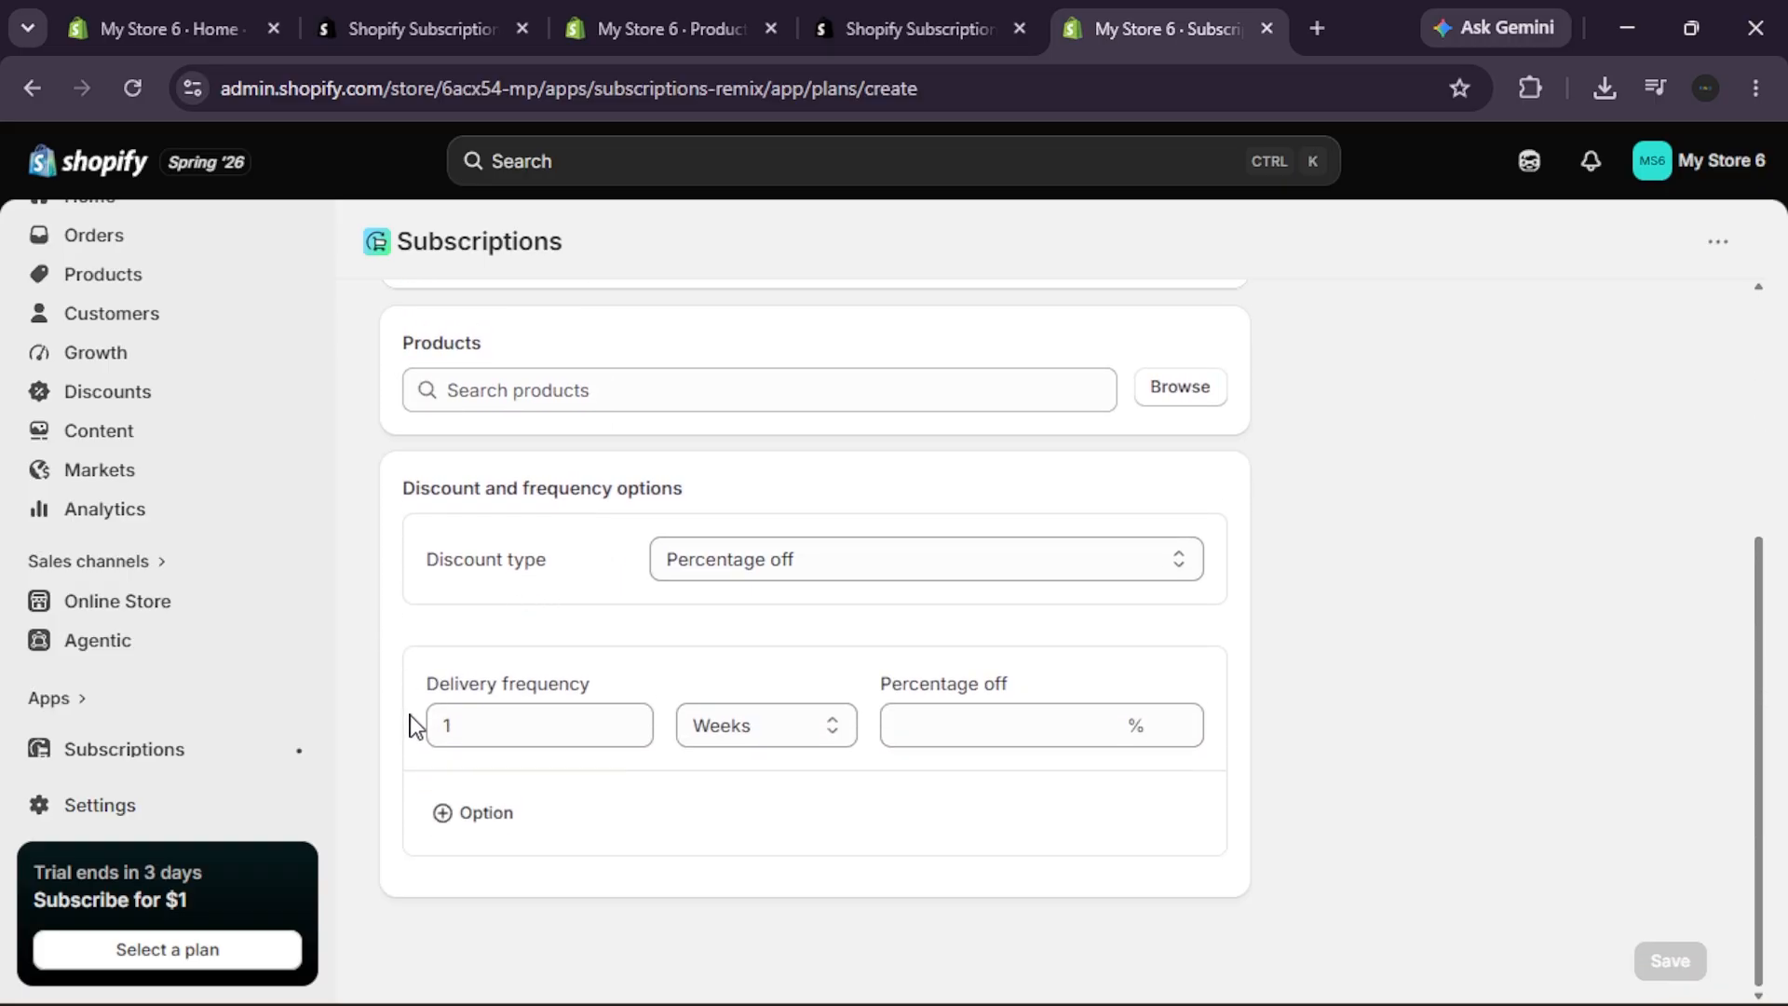
left_click(633, 722)
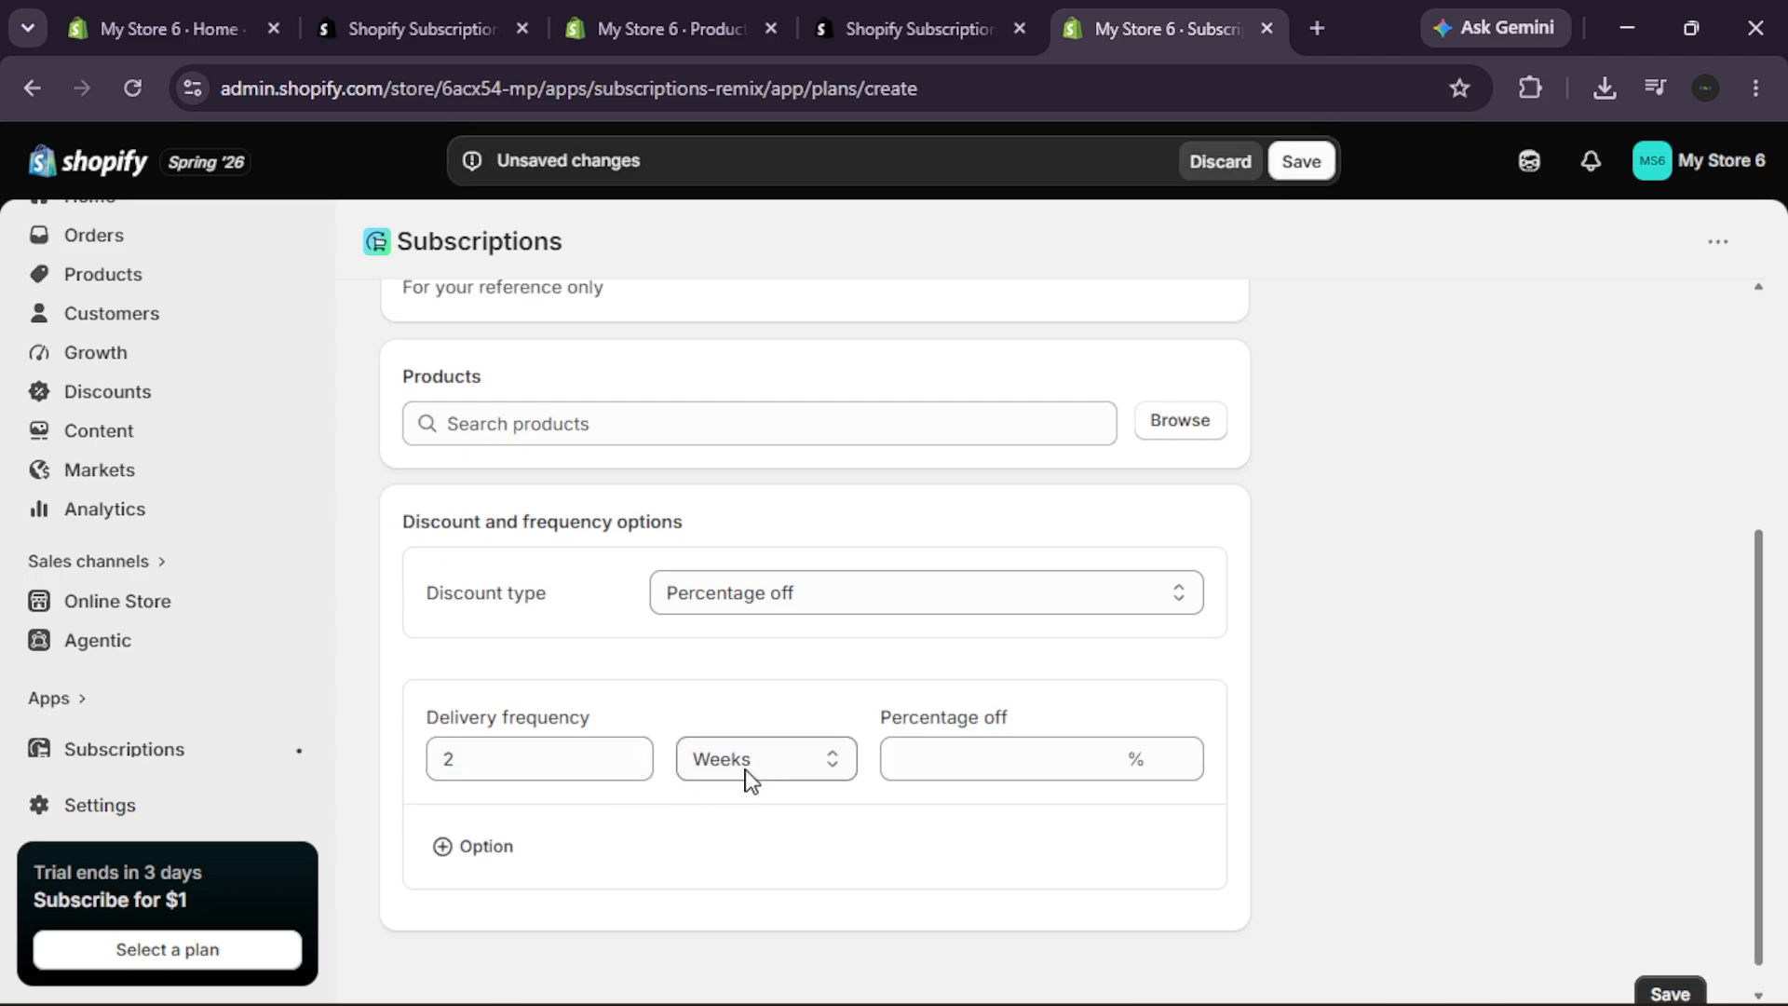
left_click(967, 759)
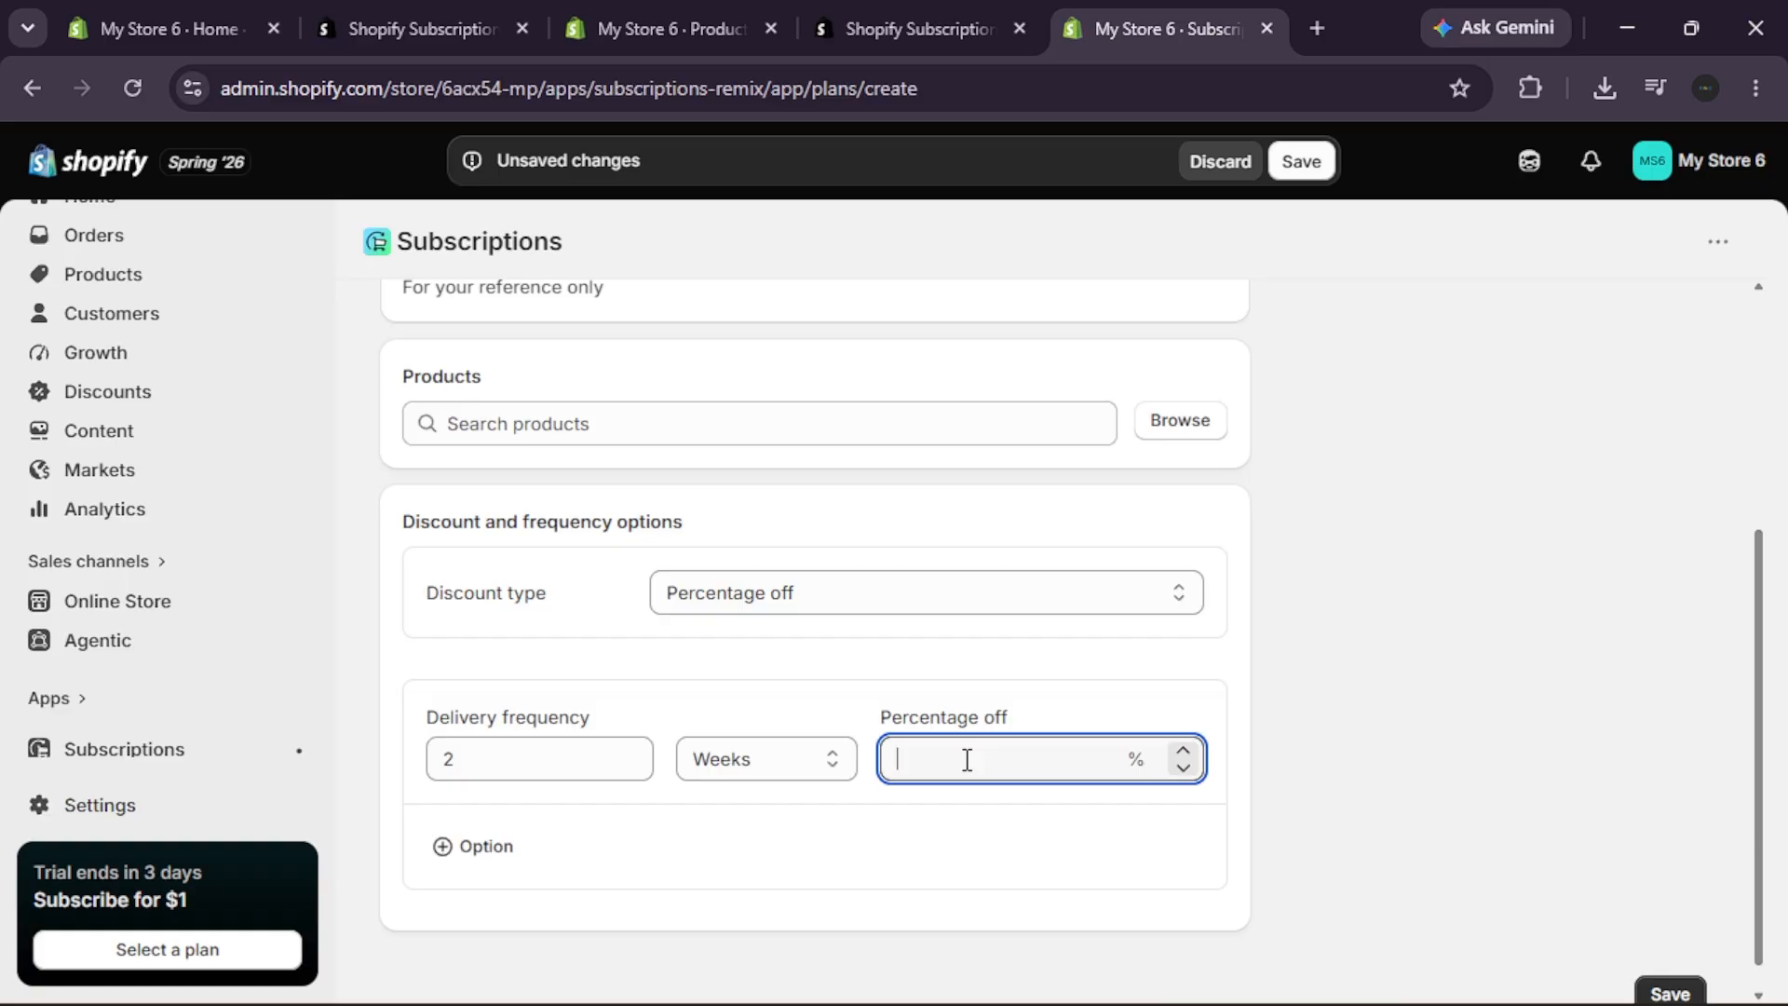
type("10")
left_click(1240, 660)
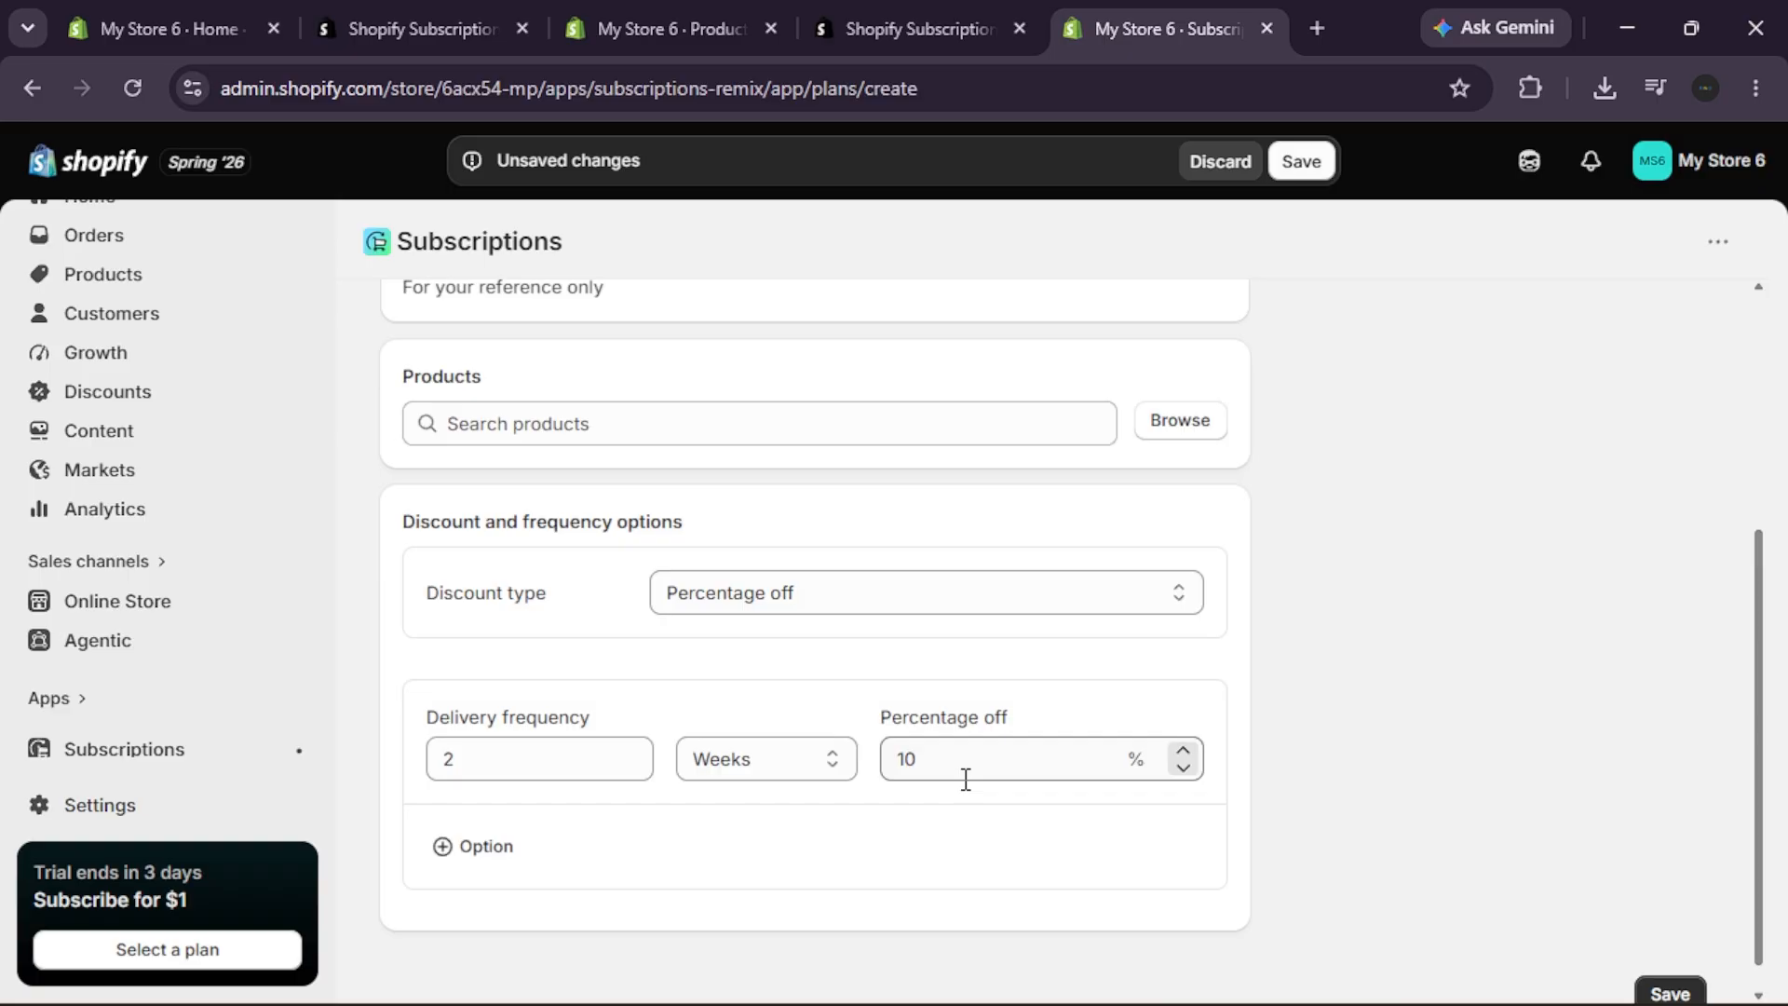
- Enter "Secure your deal" as the plan's internal description and save the subscription plan
scroll(966, 778, "up", 4)
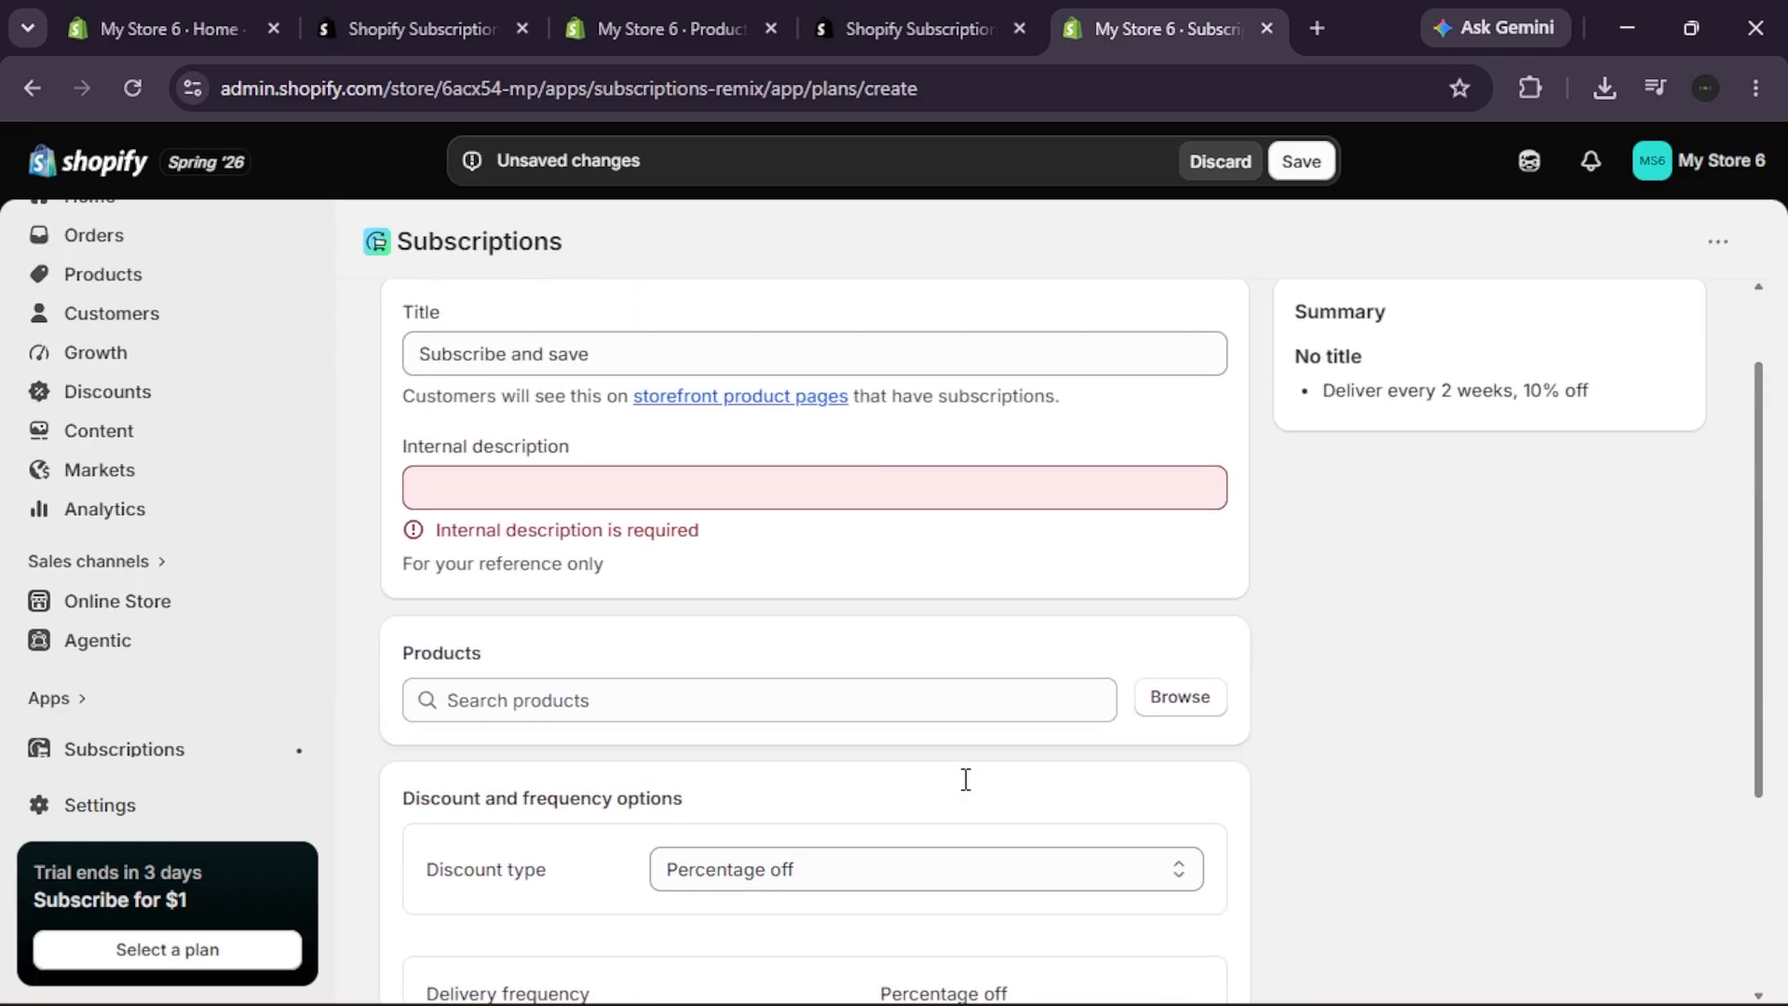
left_click(813, 551)
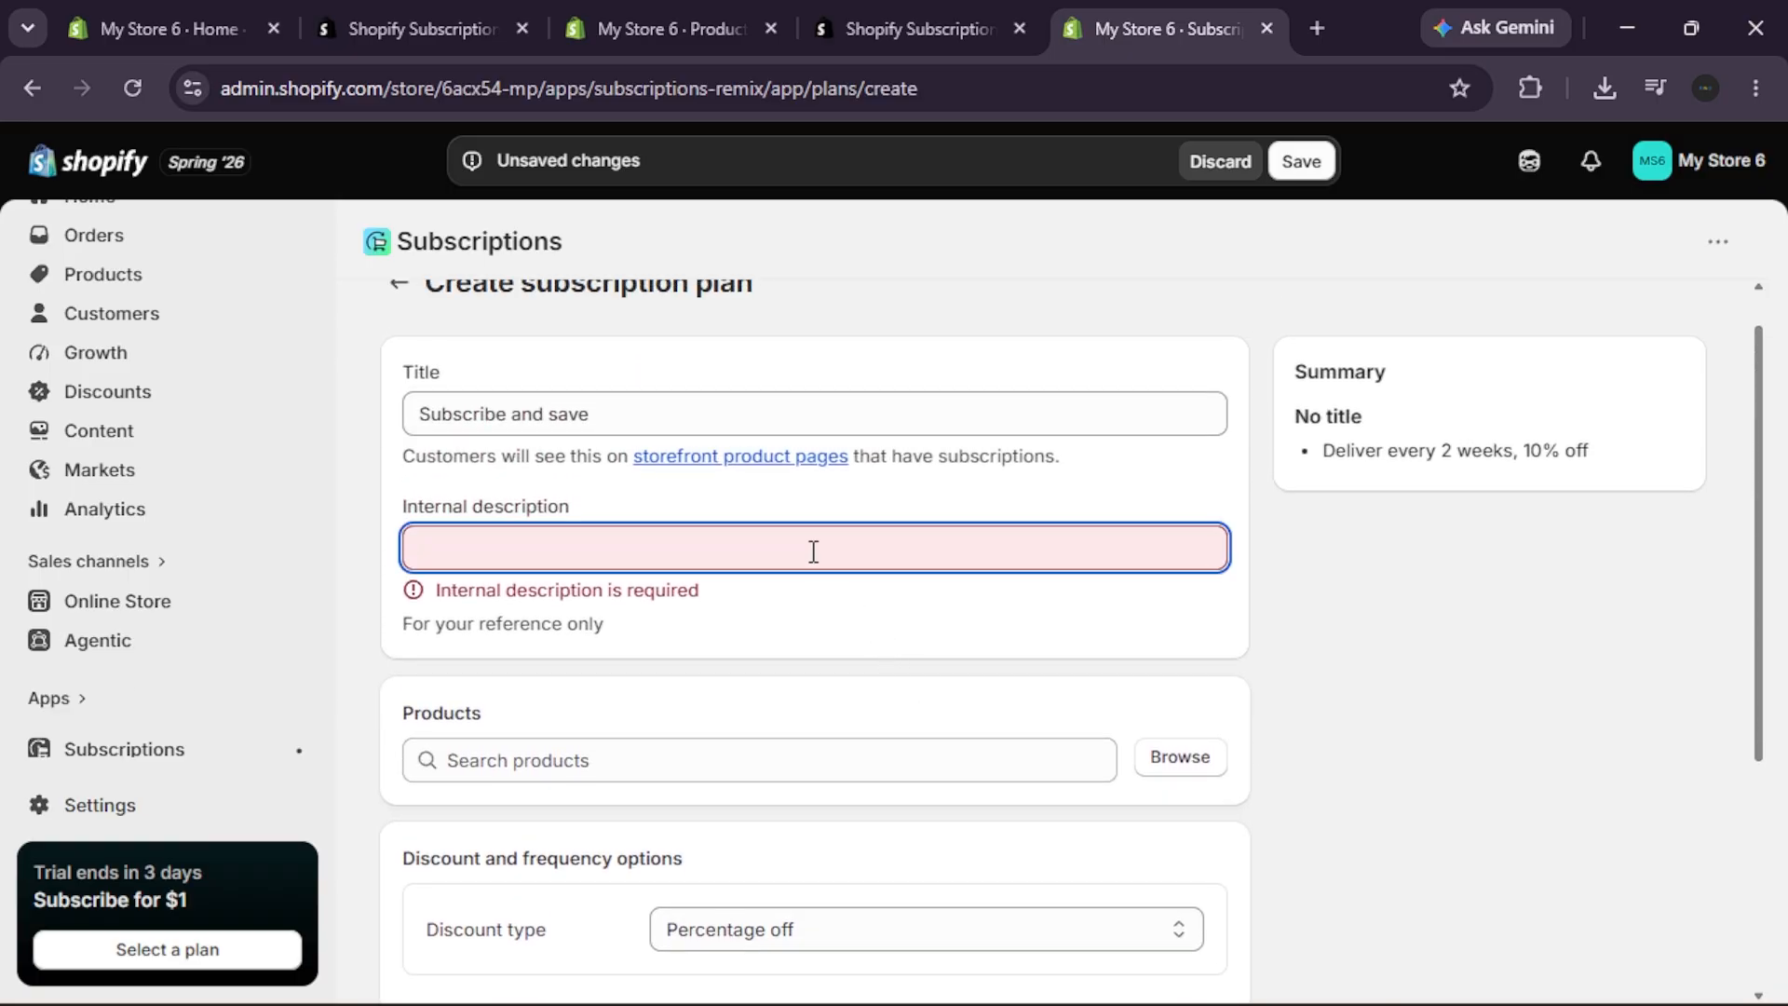
type("G")
key("BackSpace")
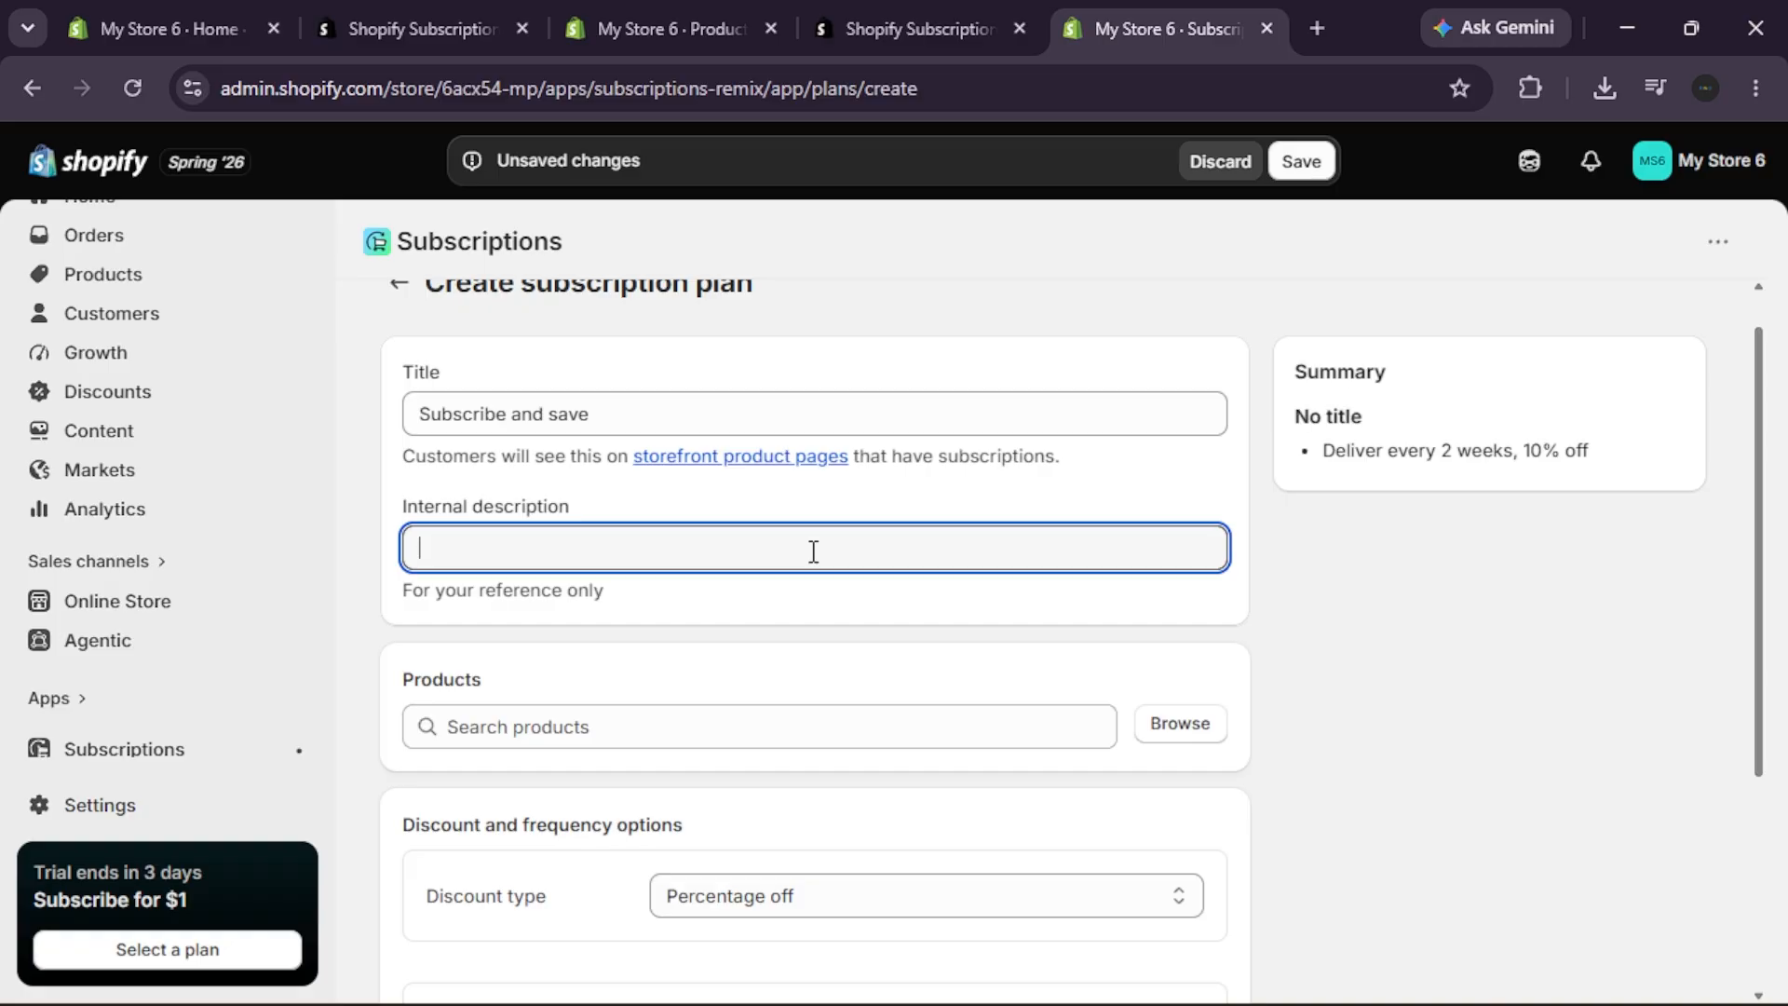
type("Seecure")
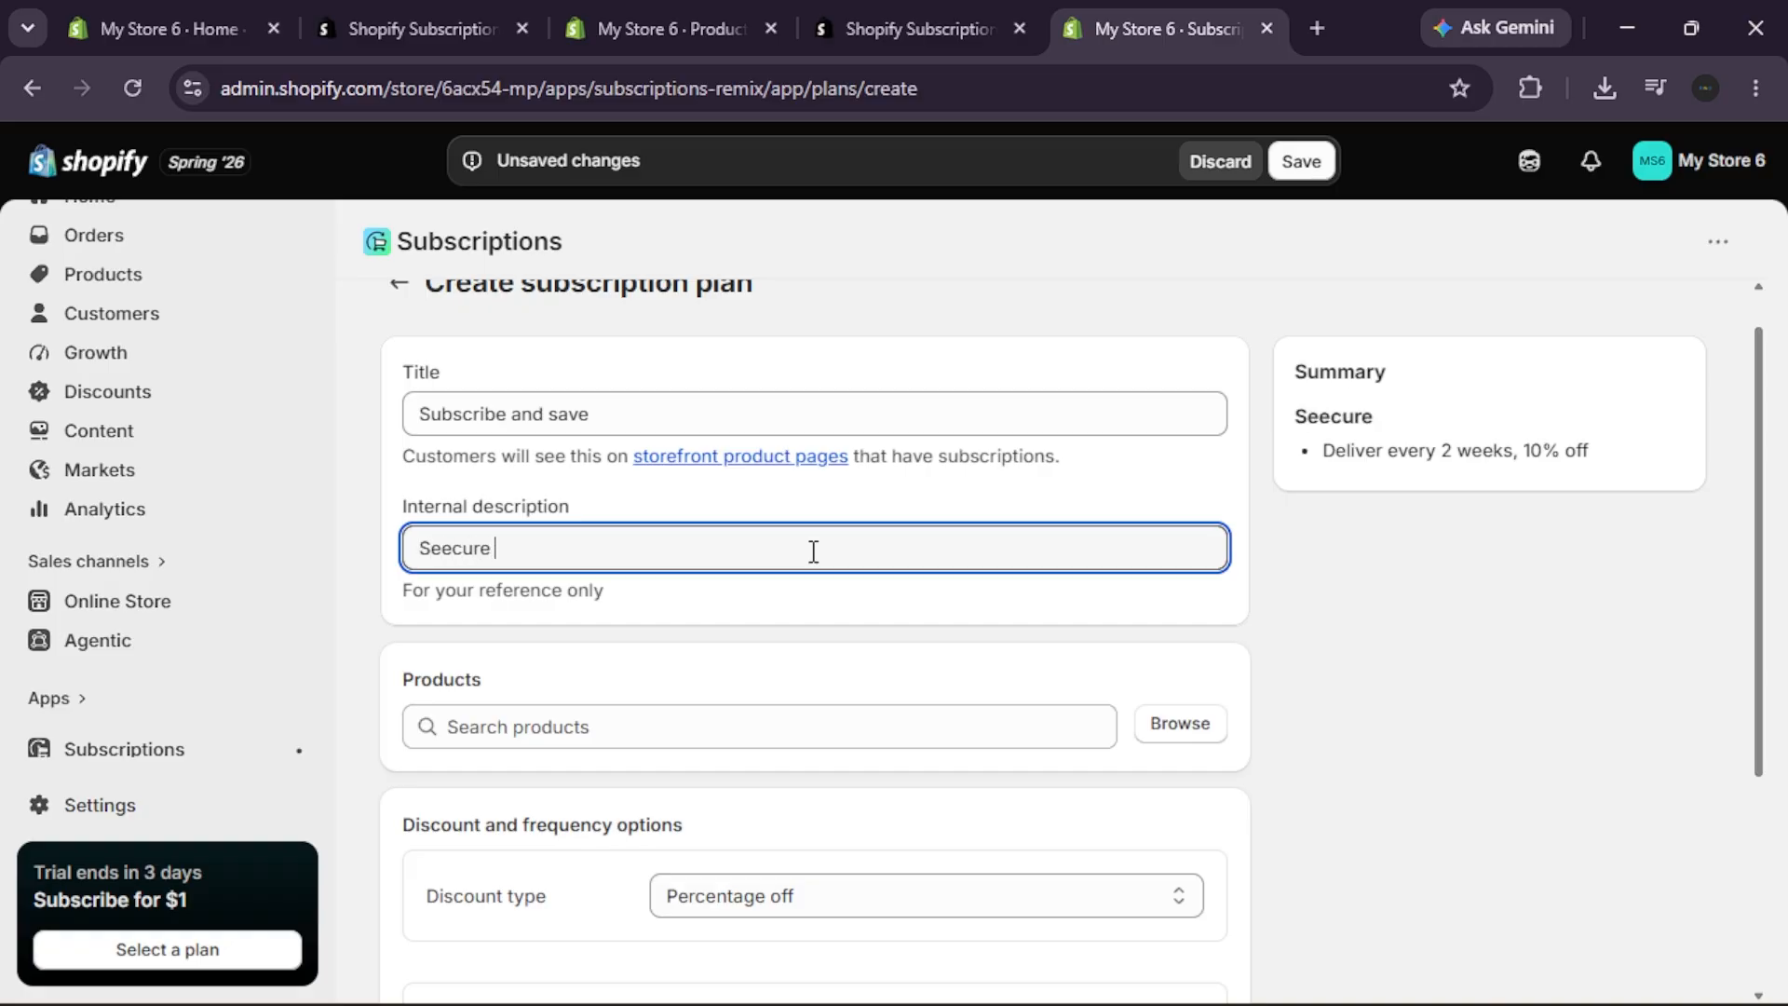
key("BackSpace")
key("BackSpace")
key("BackSpace")
key("BackSpace")
key("BackSpace")
key("BackSpace")
type("cure your deal")
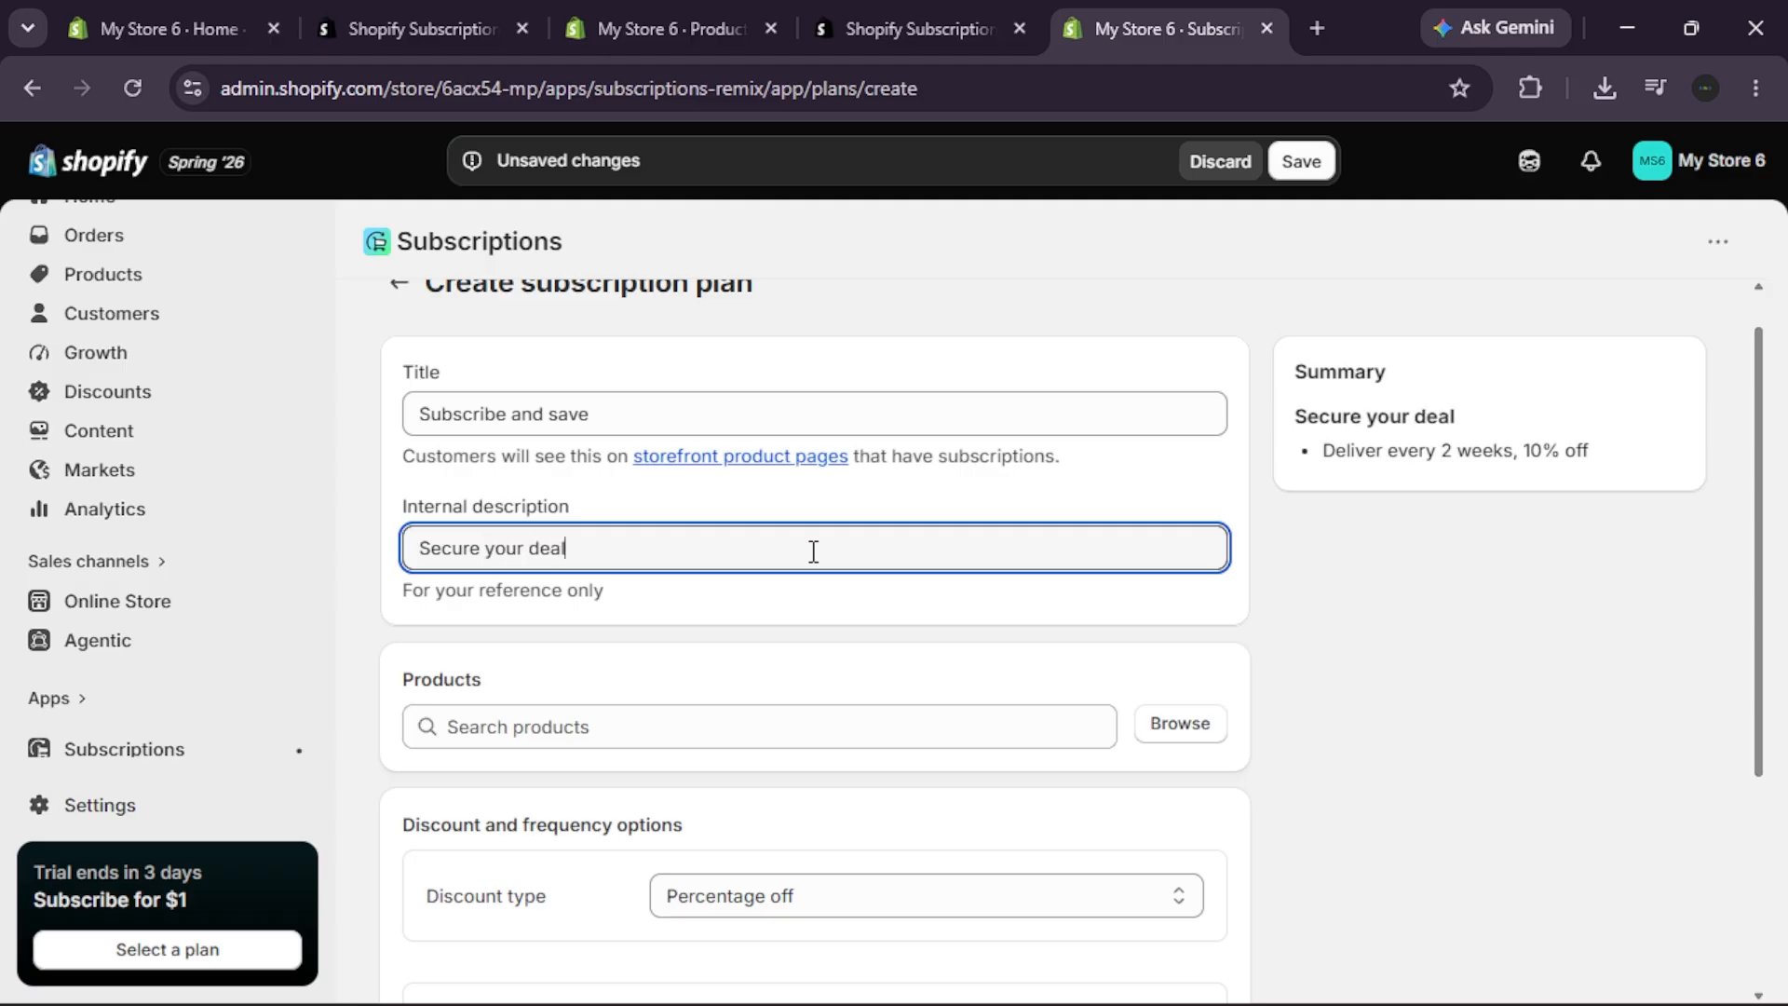
left_click(1304, 167)
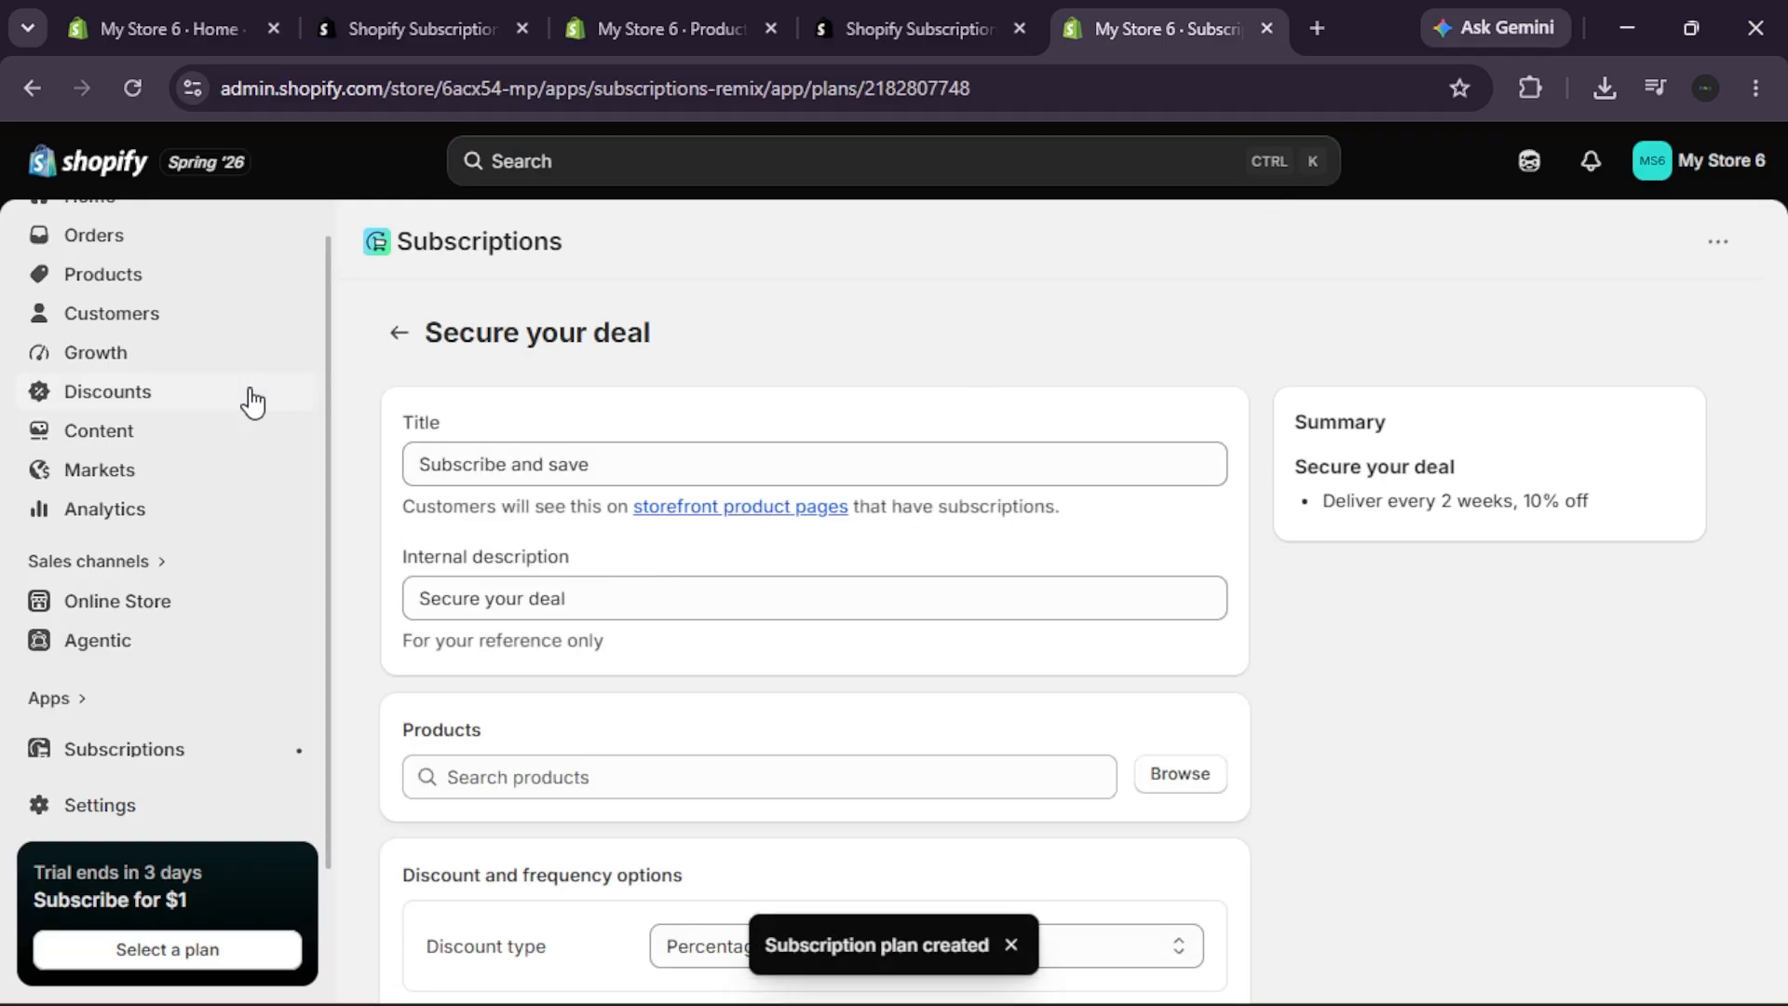
- Add the existing "Secure your deal" subscription to the purchase options of the Short sleeve shirt product
scroll(176, 352, "up", 1)
left_click(145, 328)
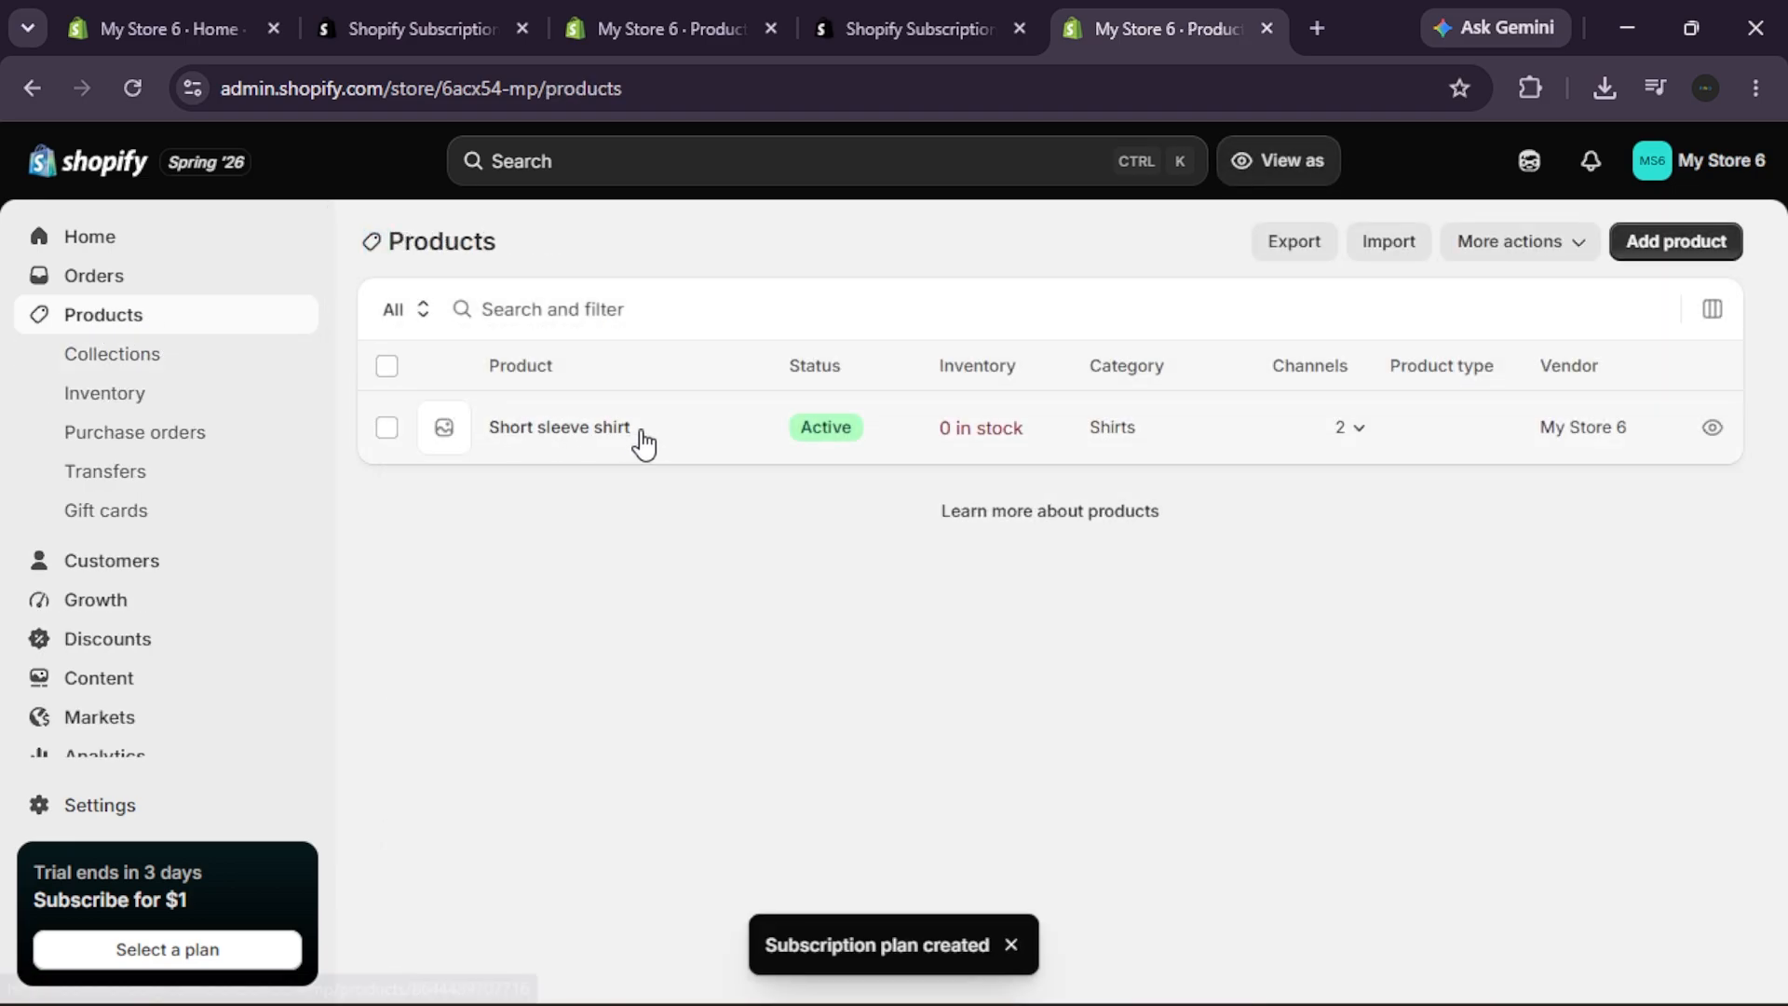
left_click(643, 442)
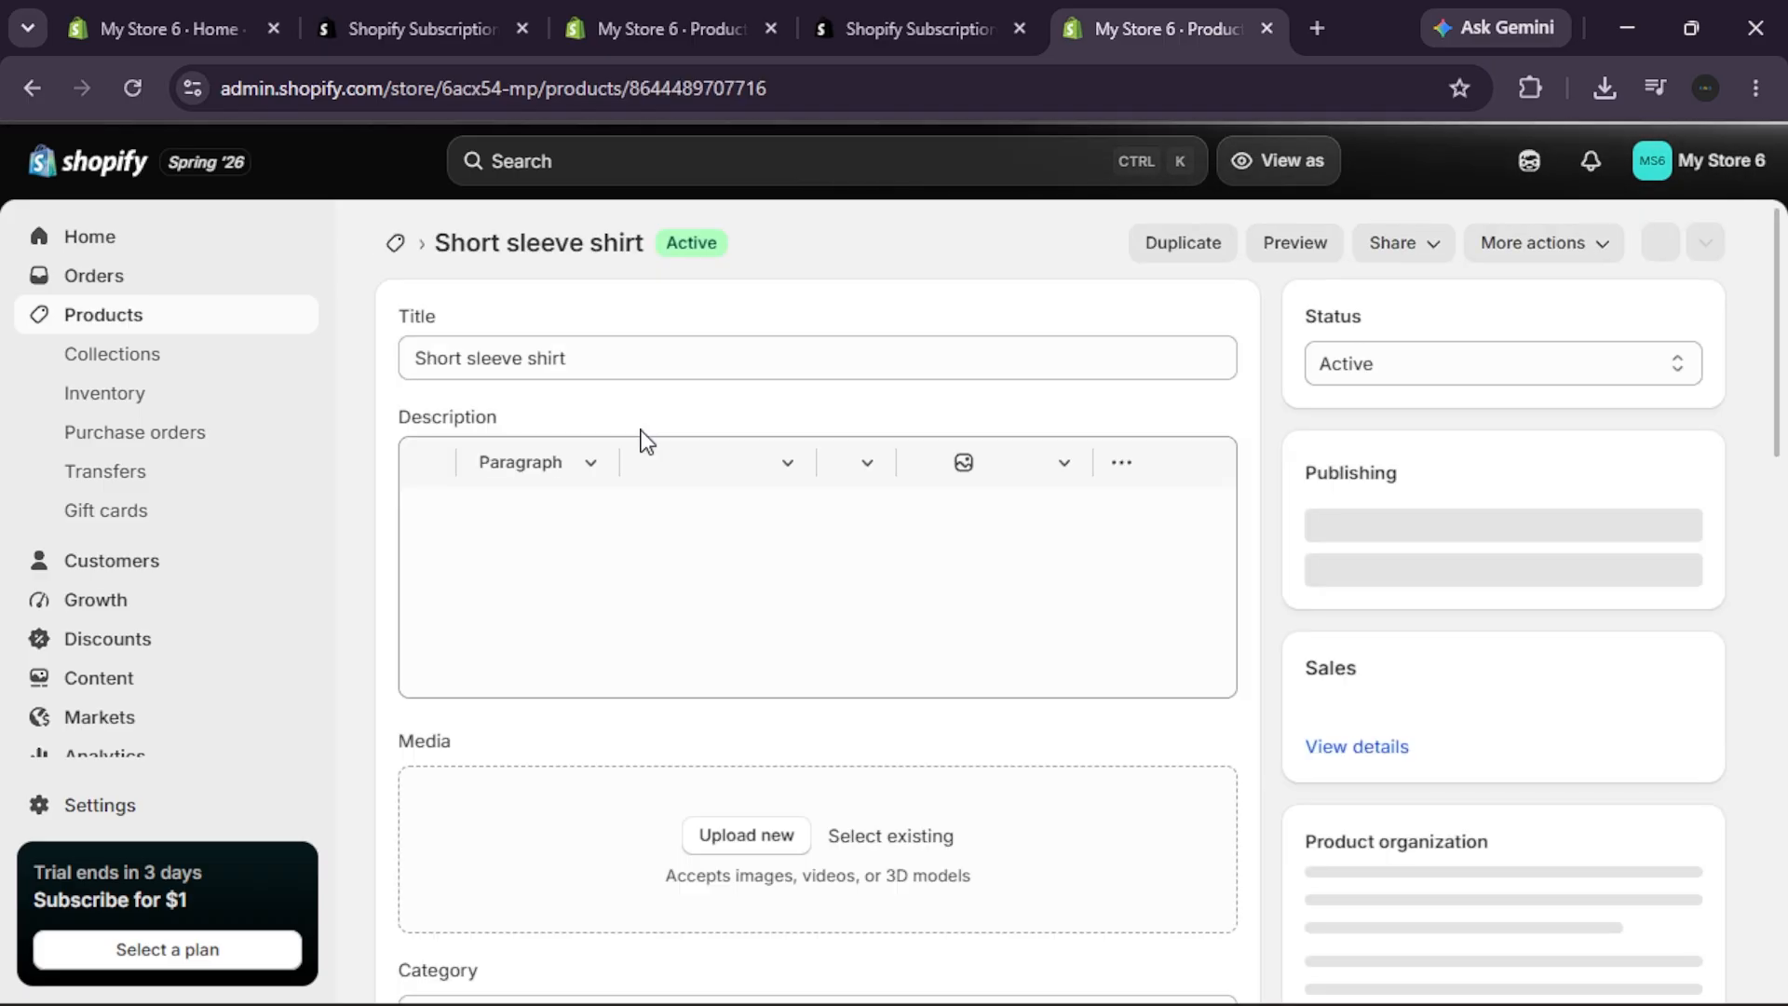
scroll(643, 438, "down", 3)
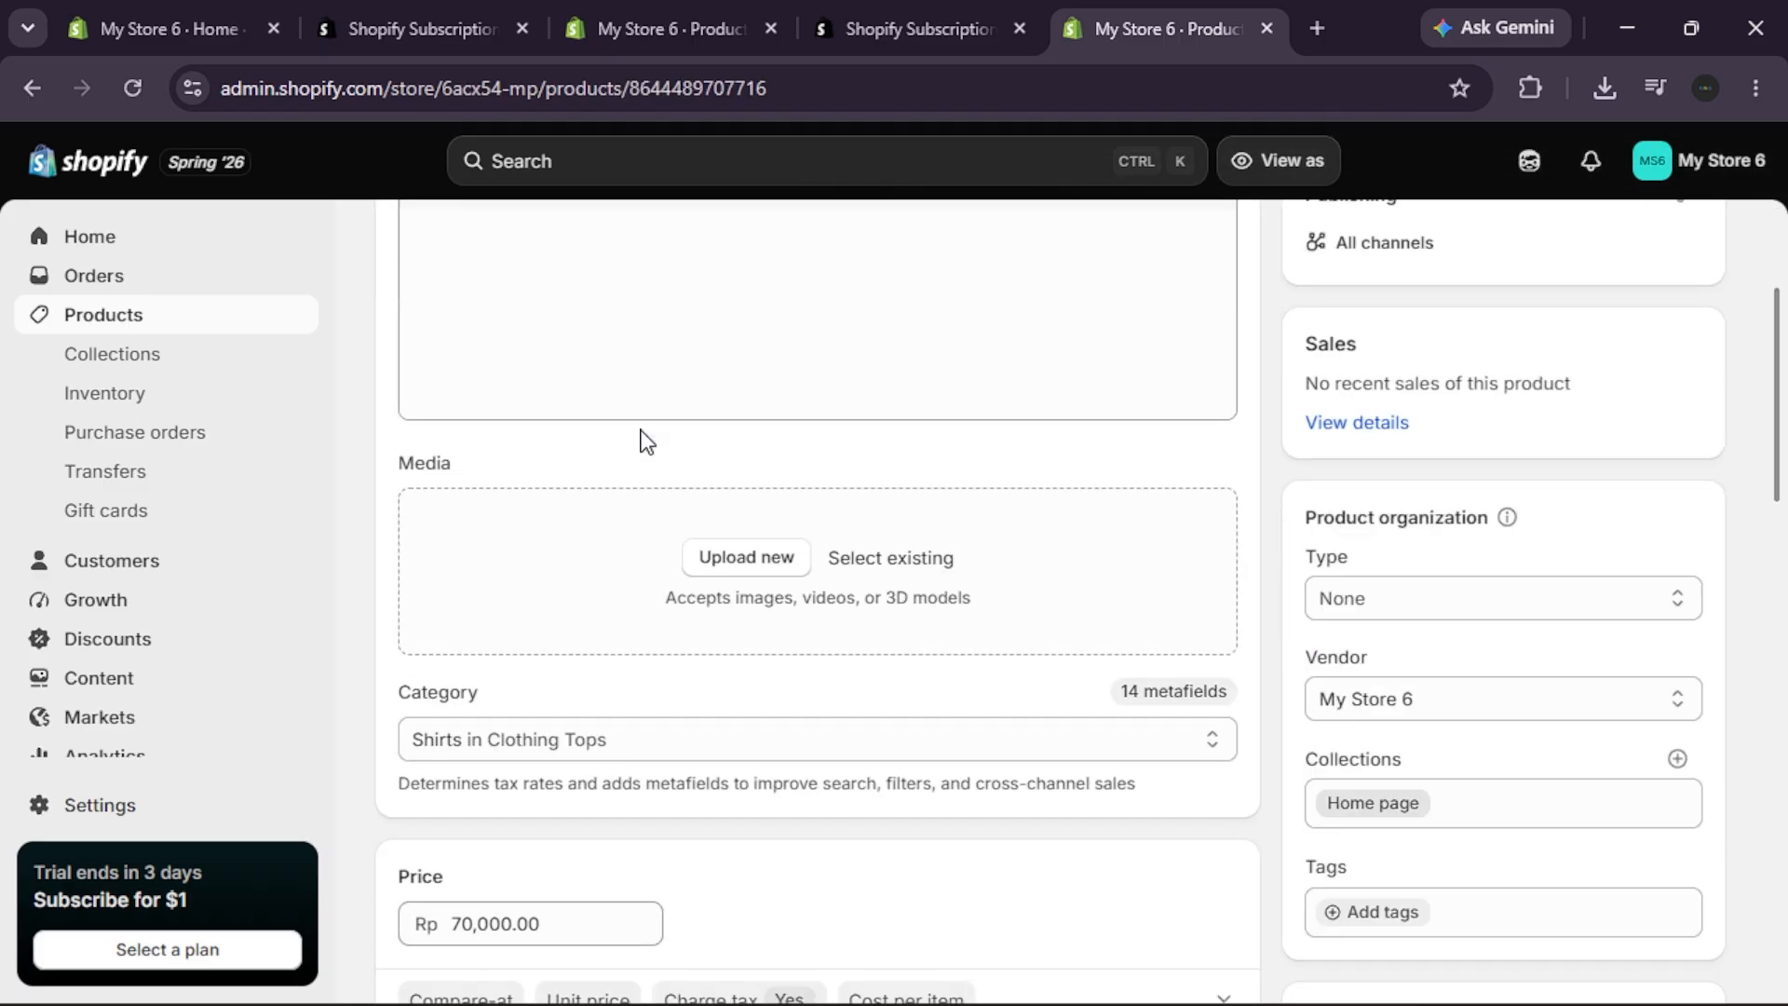
scroll(626, 535, "down", 4)
scroll(627, 539, "down", 8)
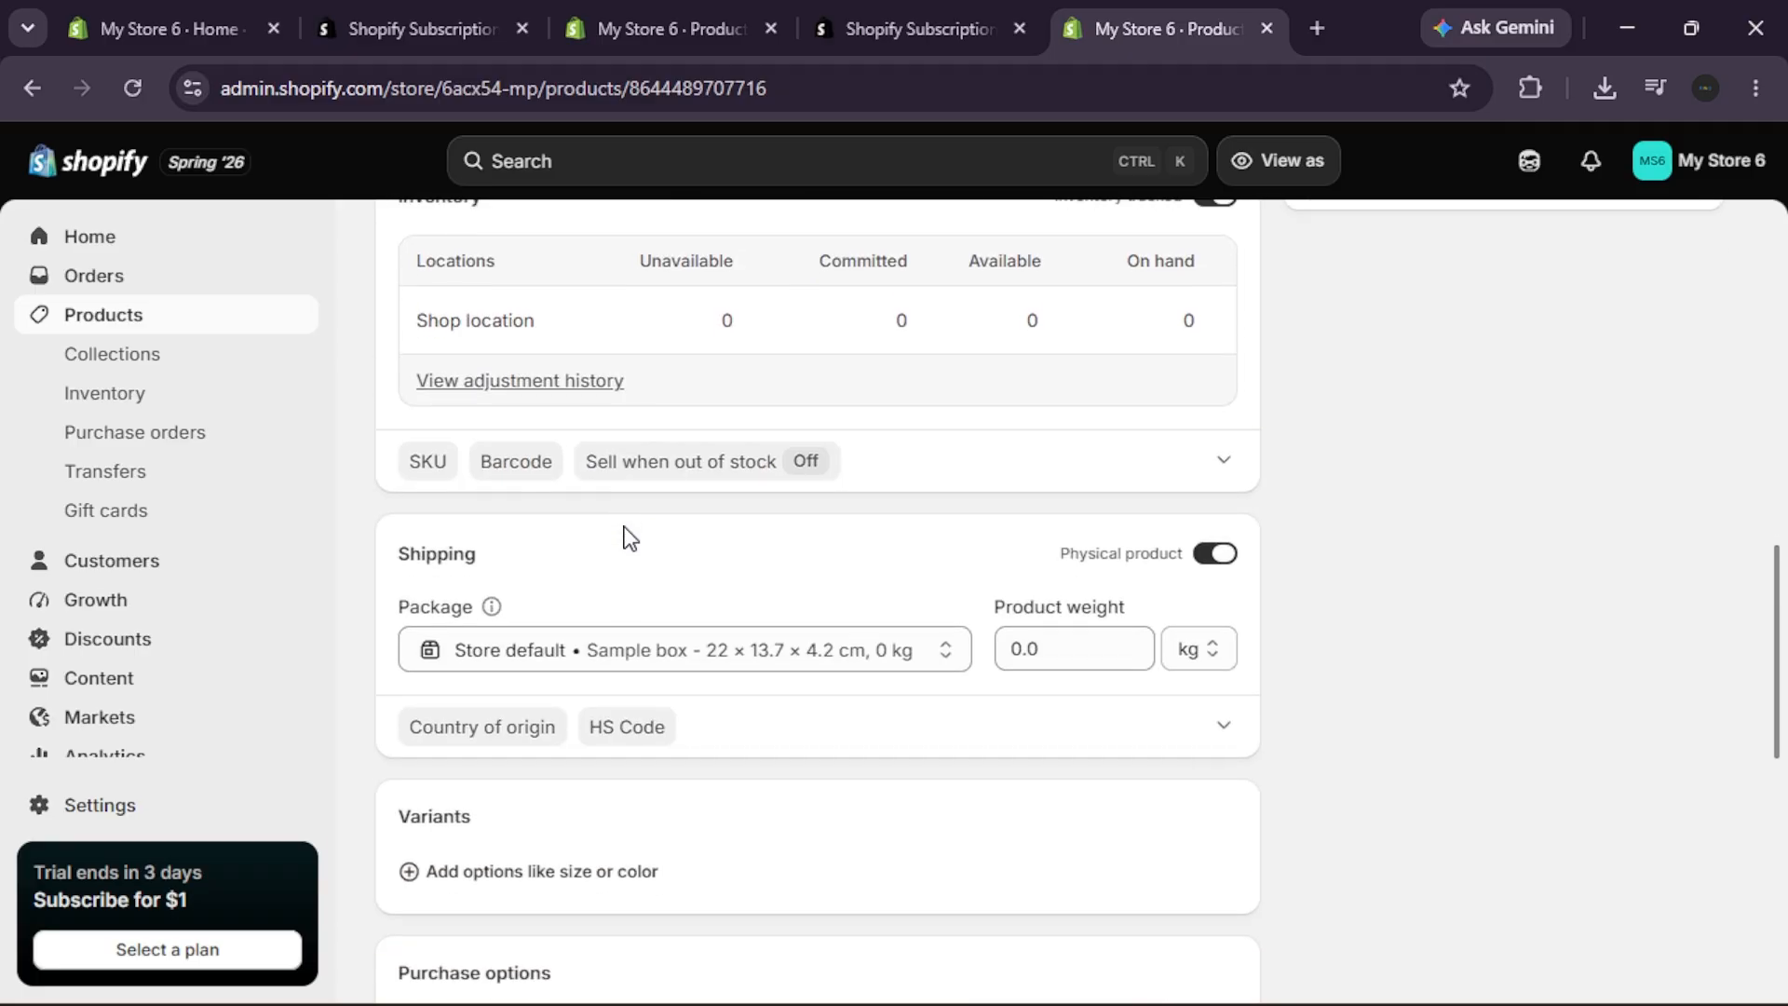
scroll(627, 539, "down", 3)
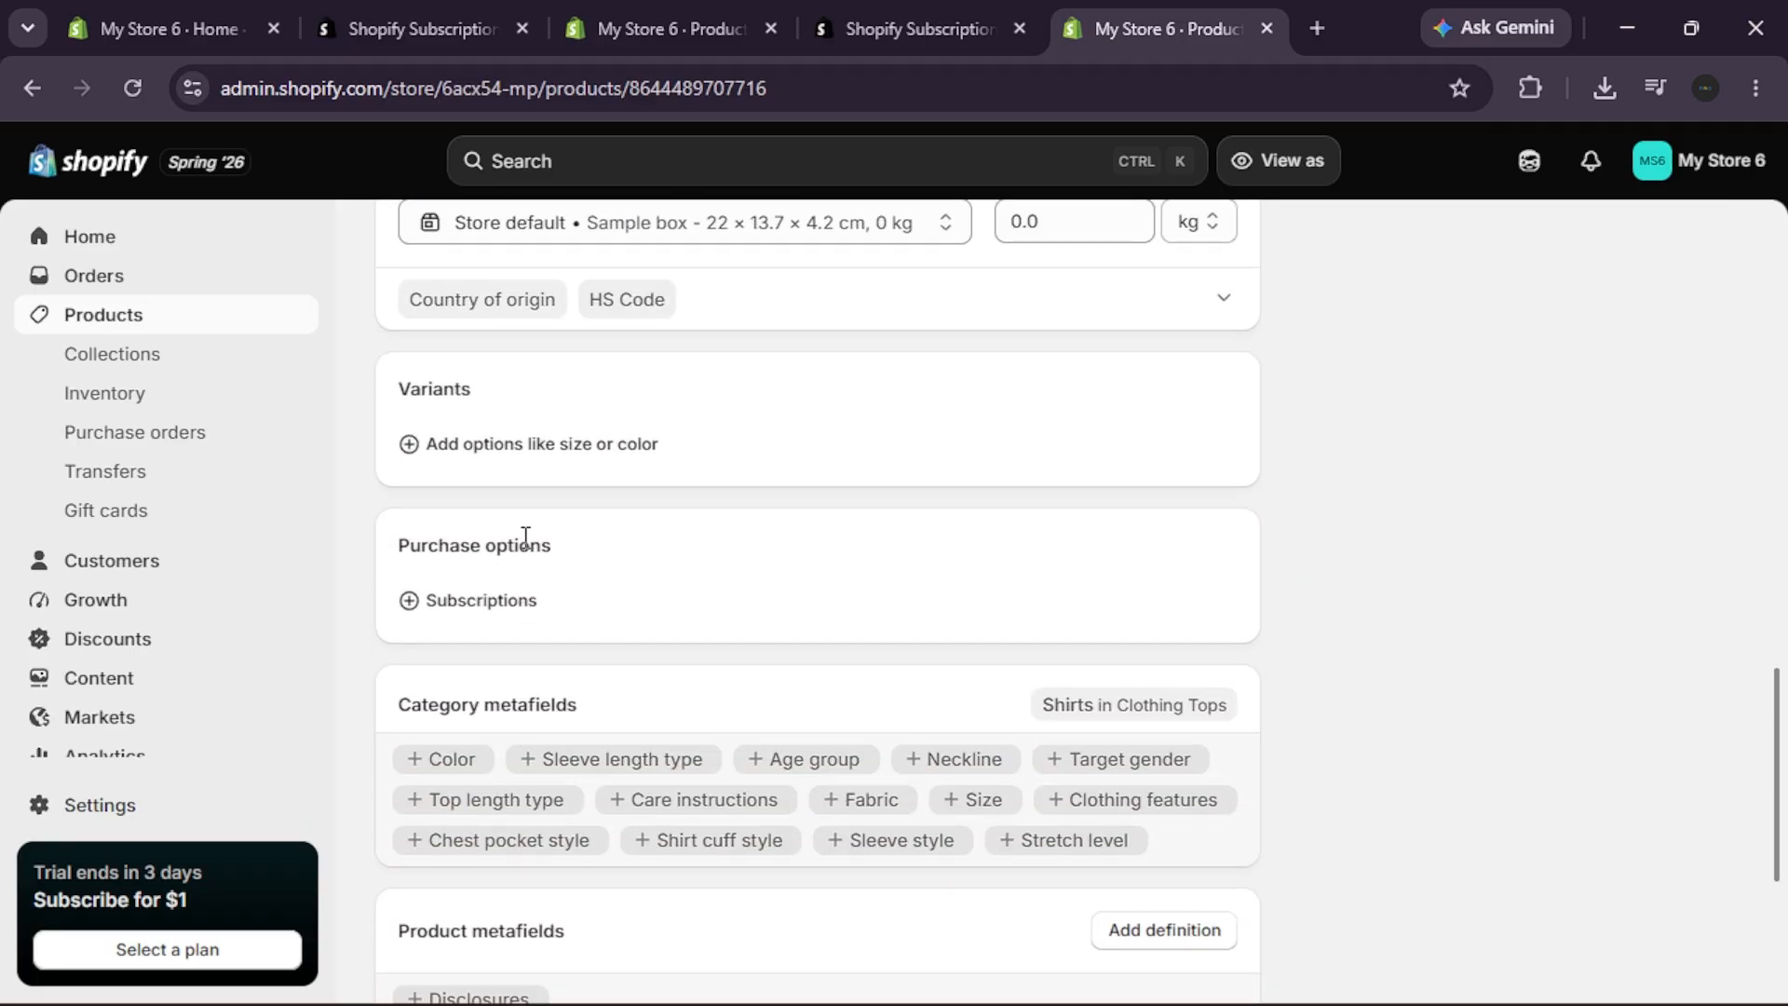
left_click(522, 615)
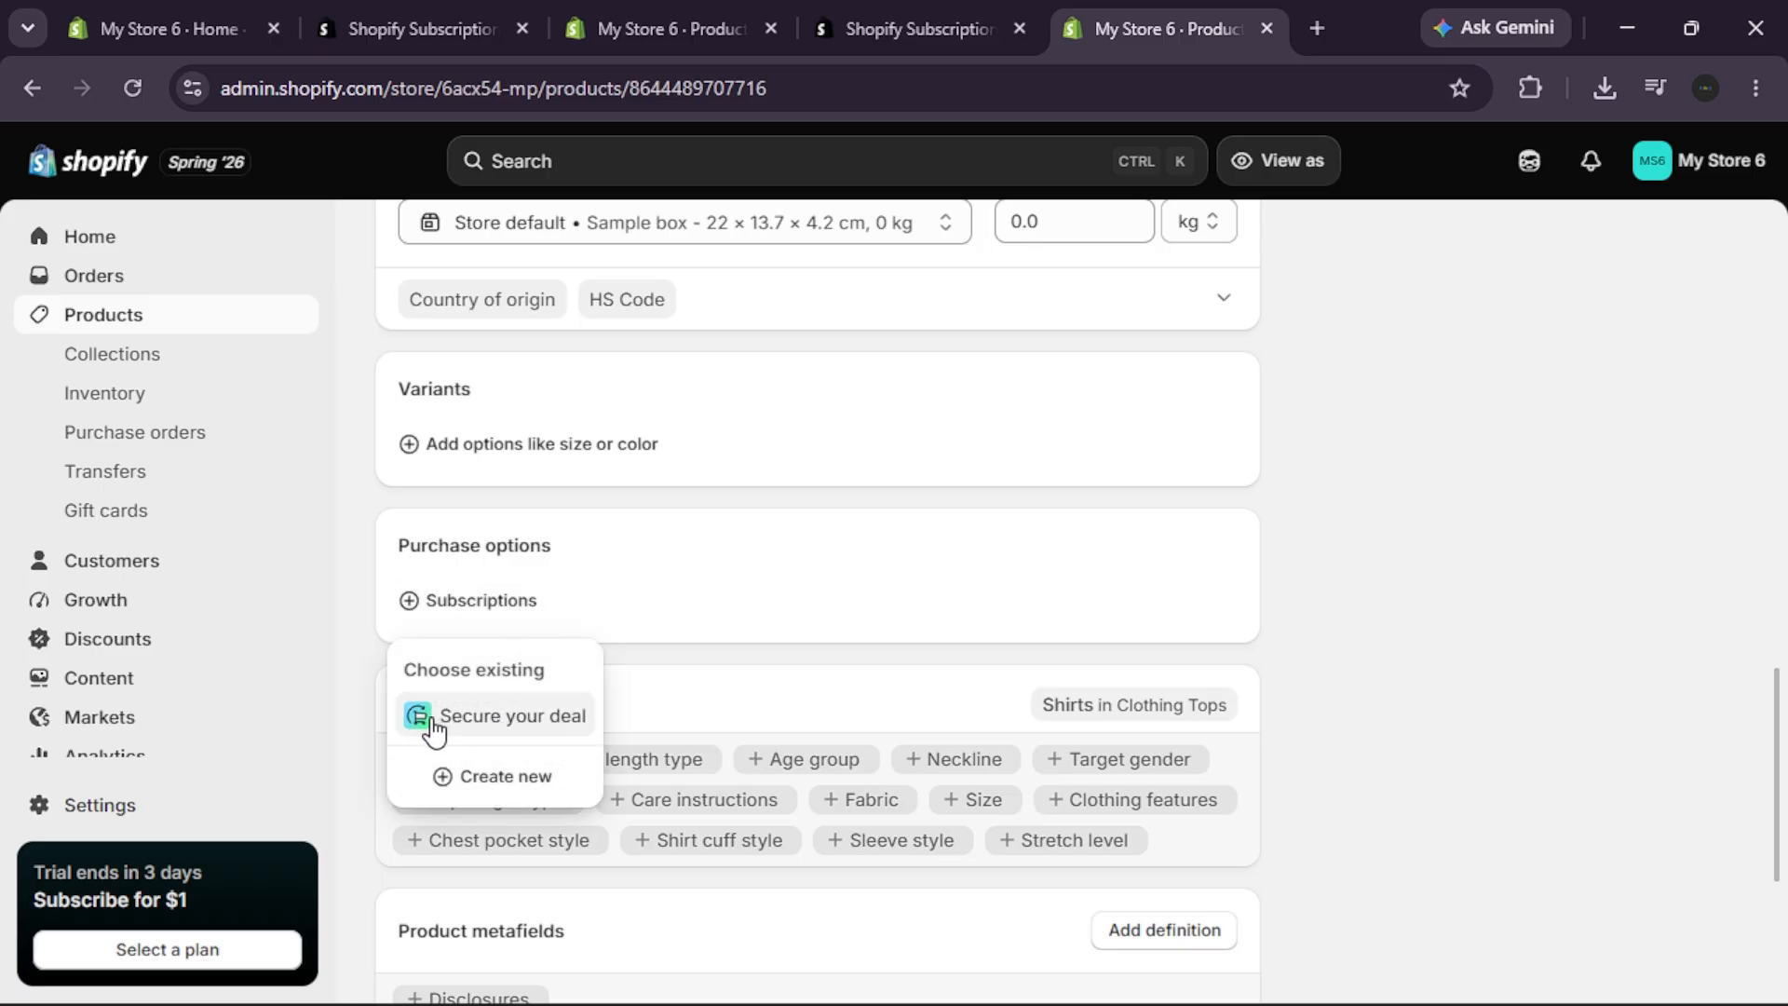
left_click(549, 741)
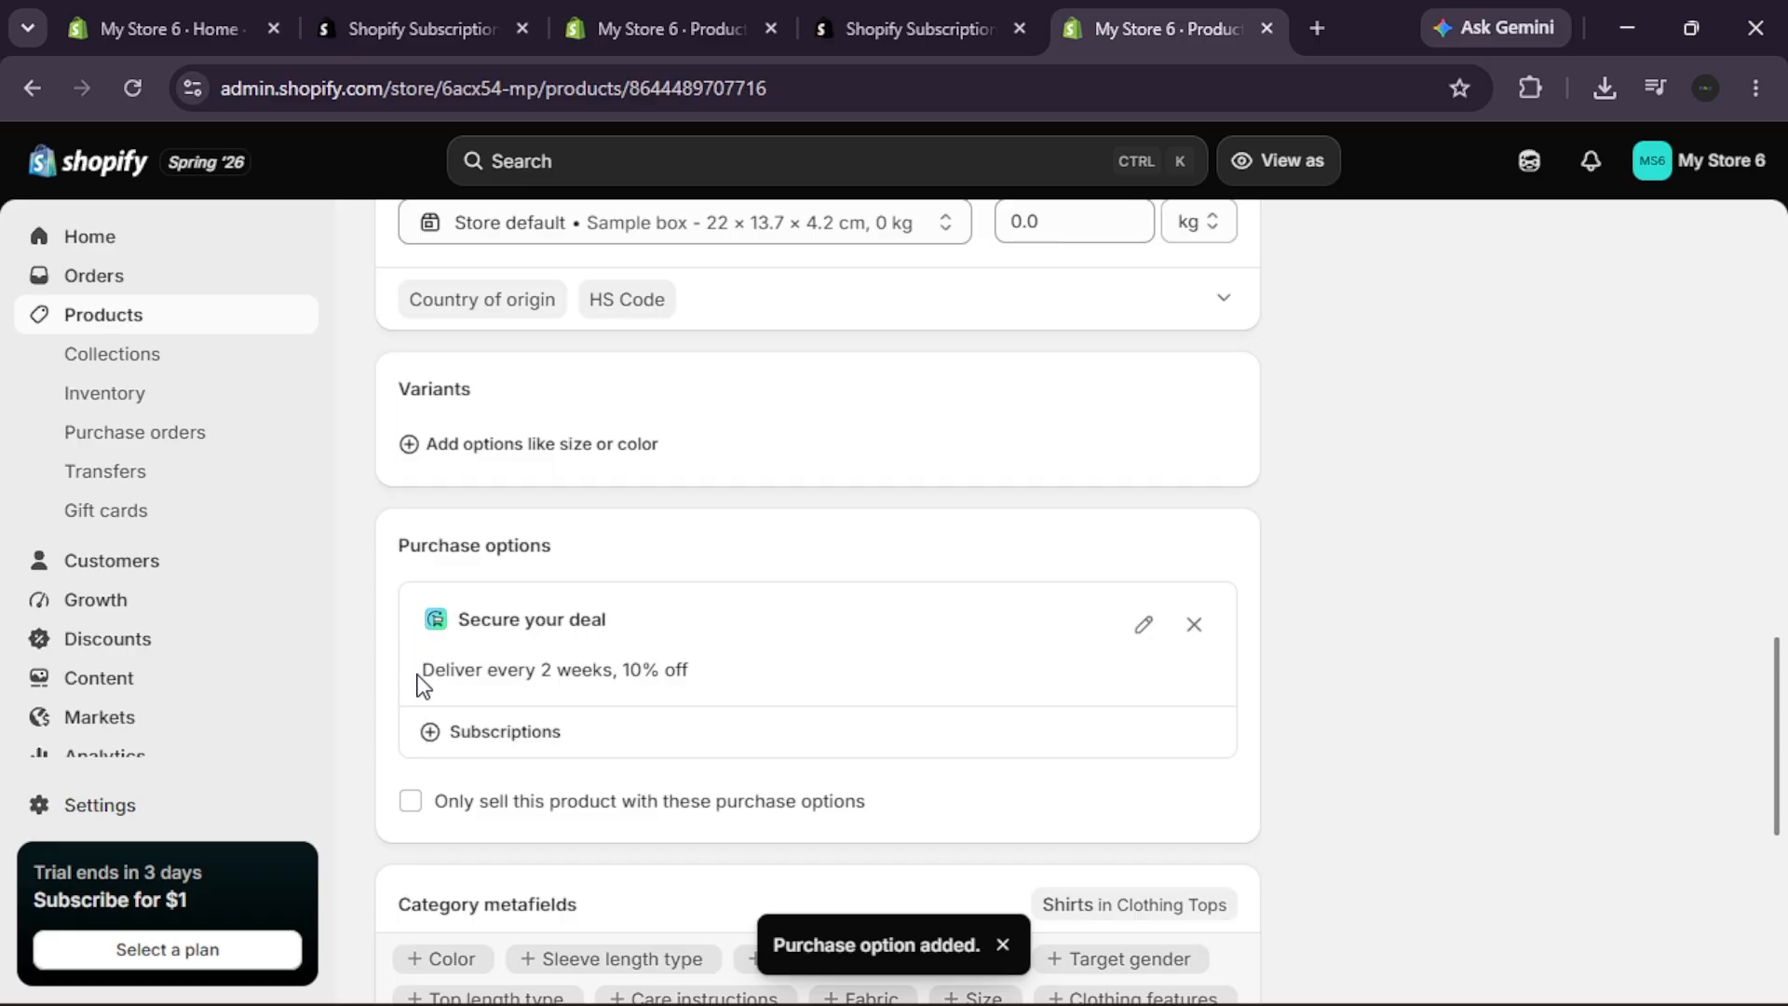
left_click_drag(419, 675, 731, 694)
left_click(731, 691)
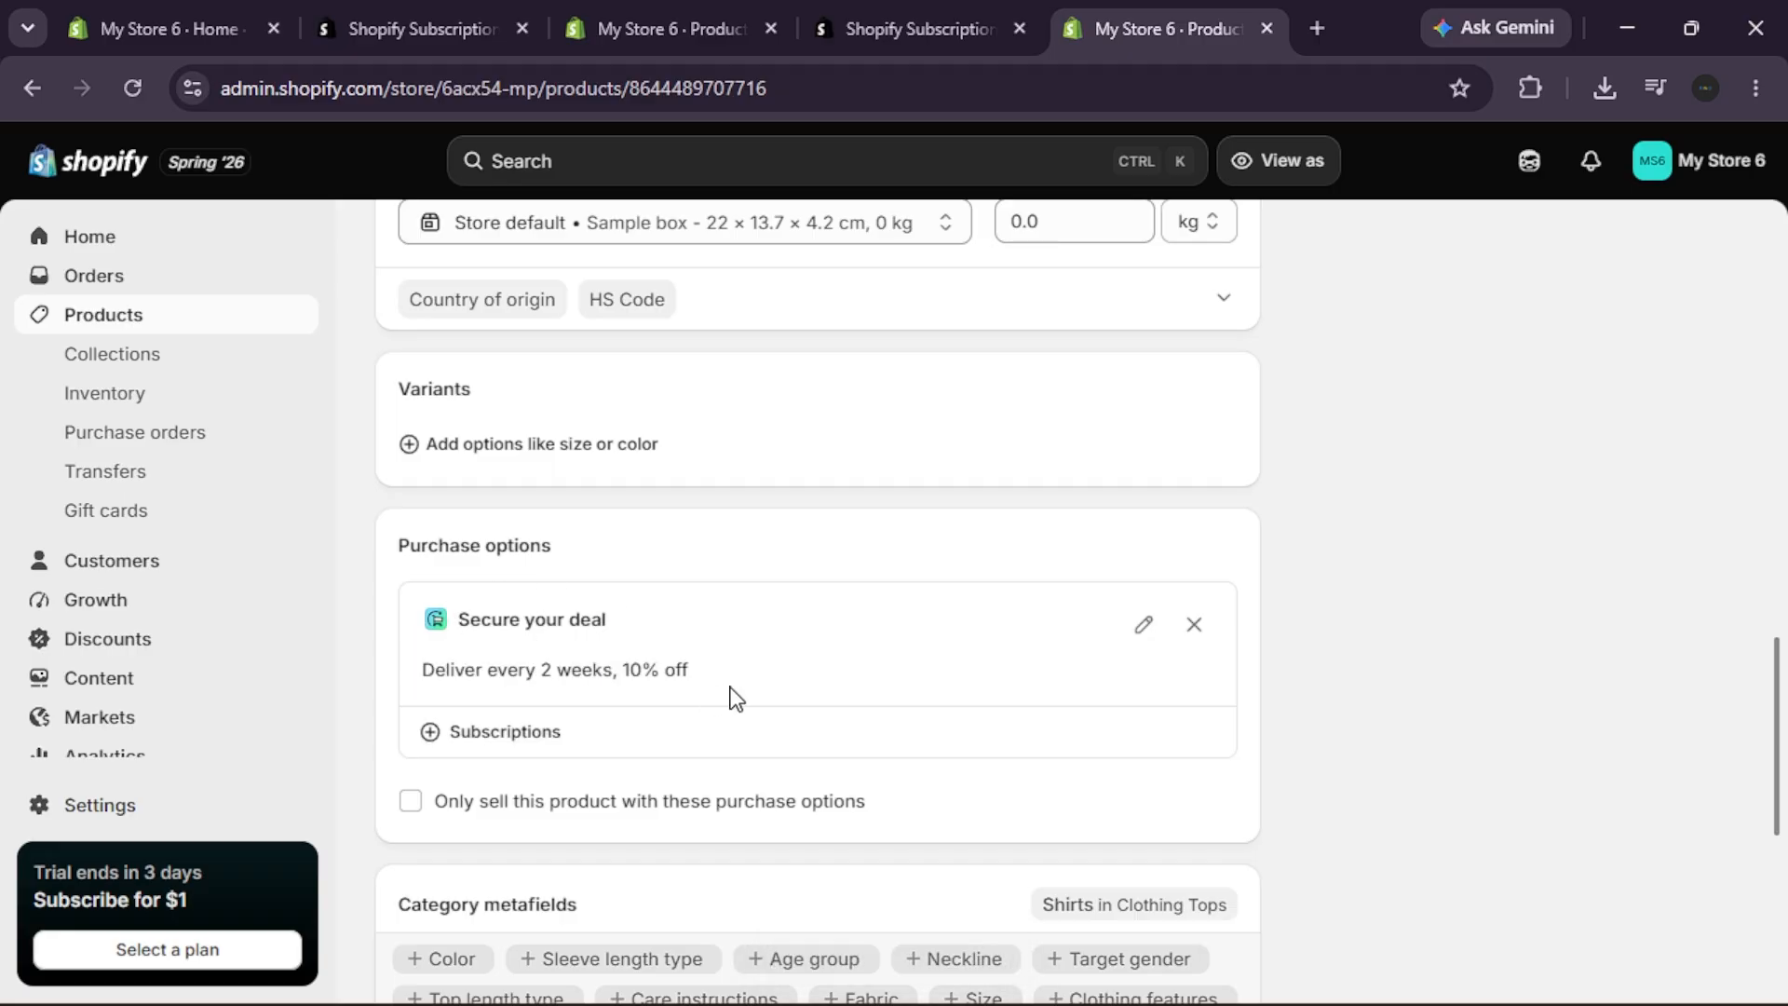
scroll(735, 699, "down", 1)
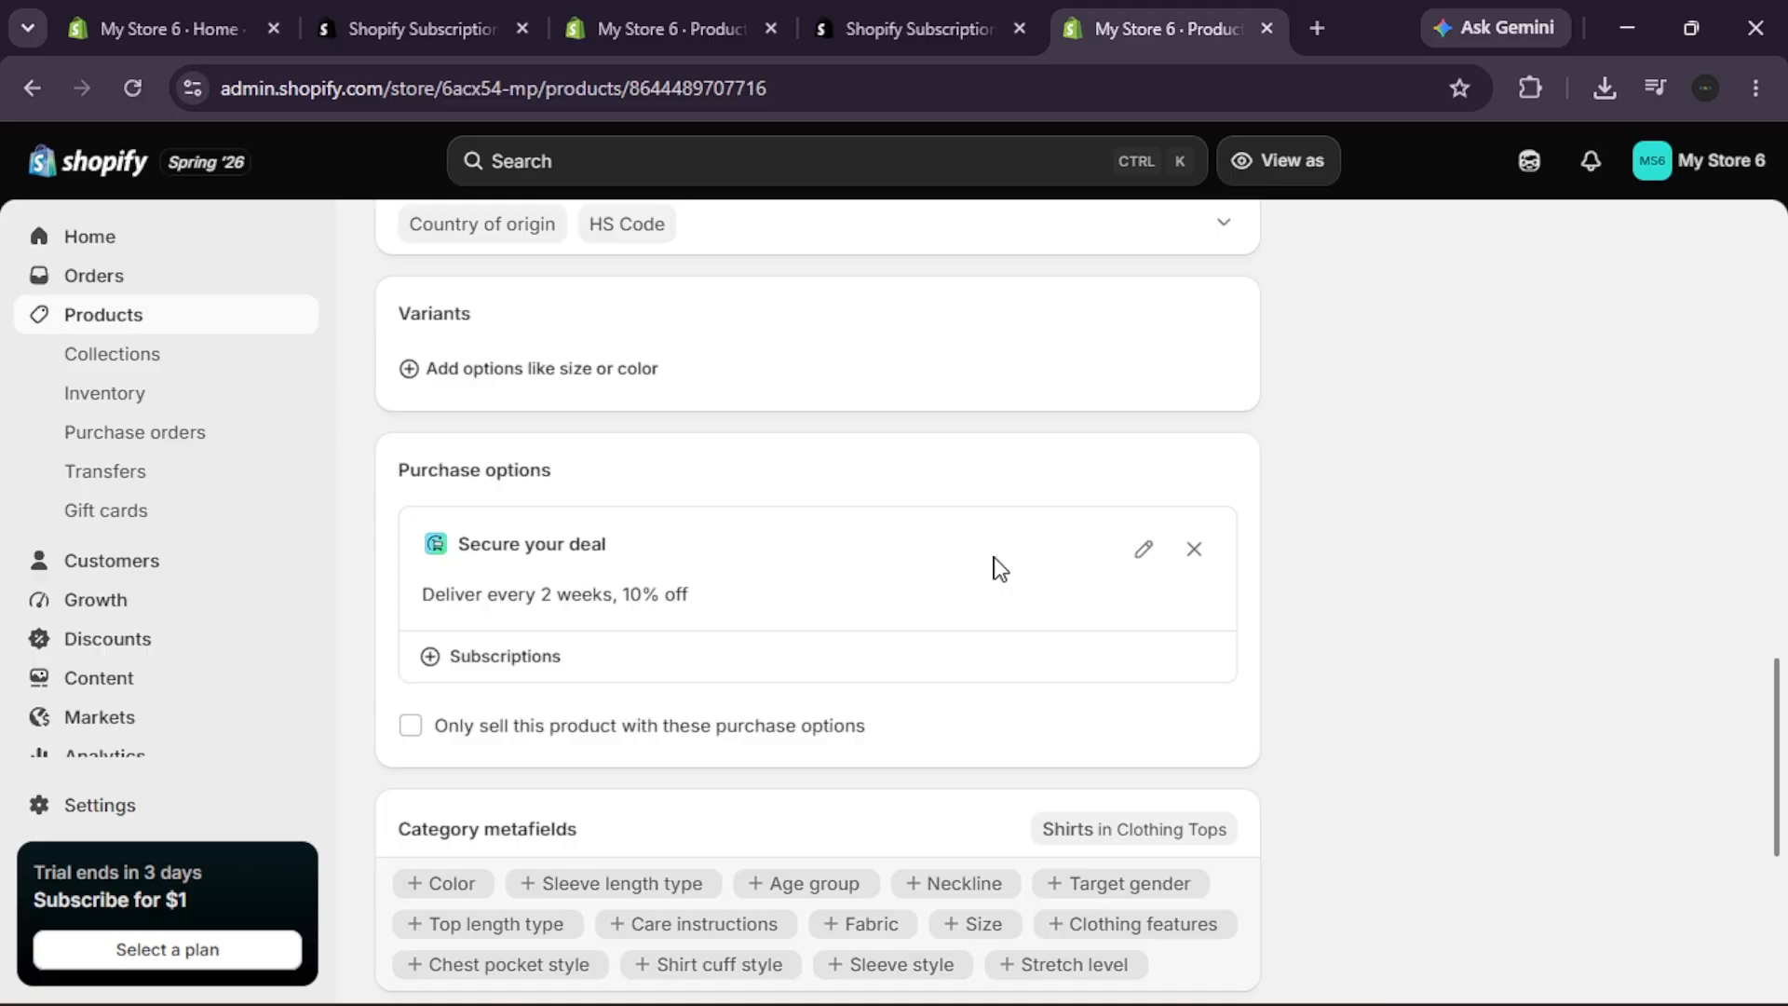
scroll(1000, 567, "up", 15)
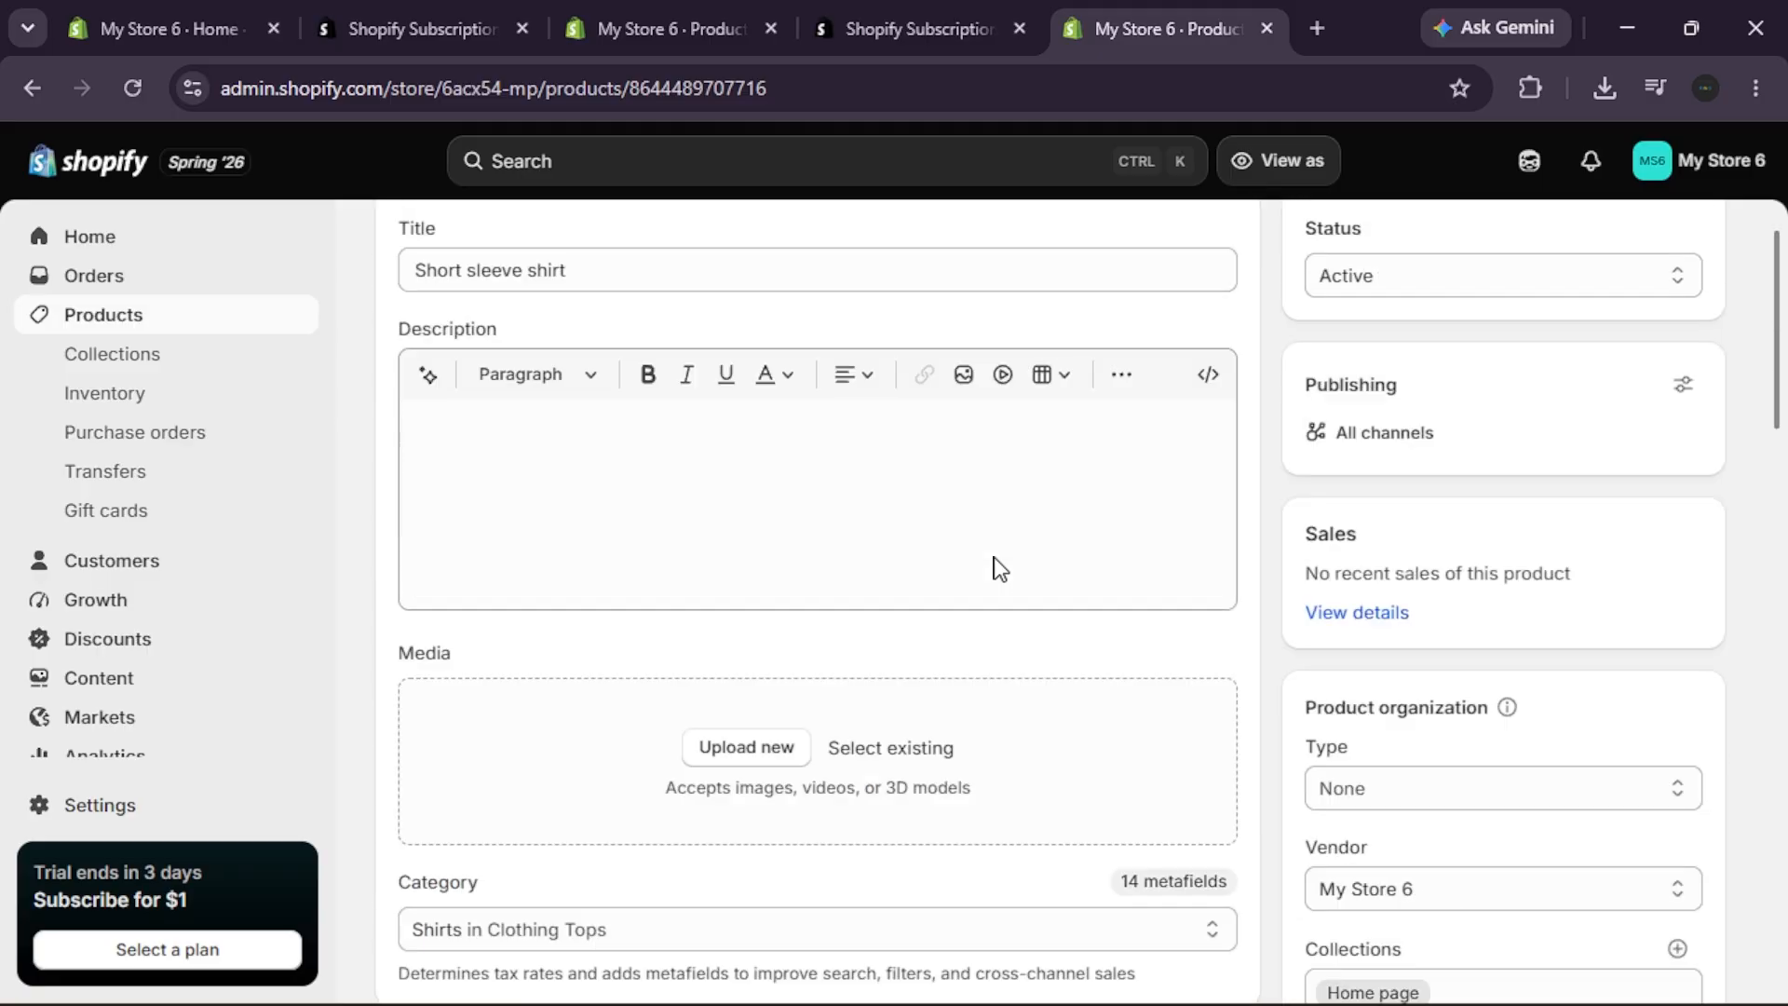
scroll(1092, 417, "down", 15)
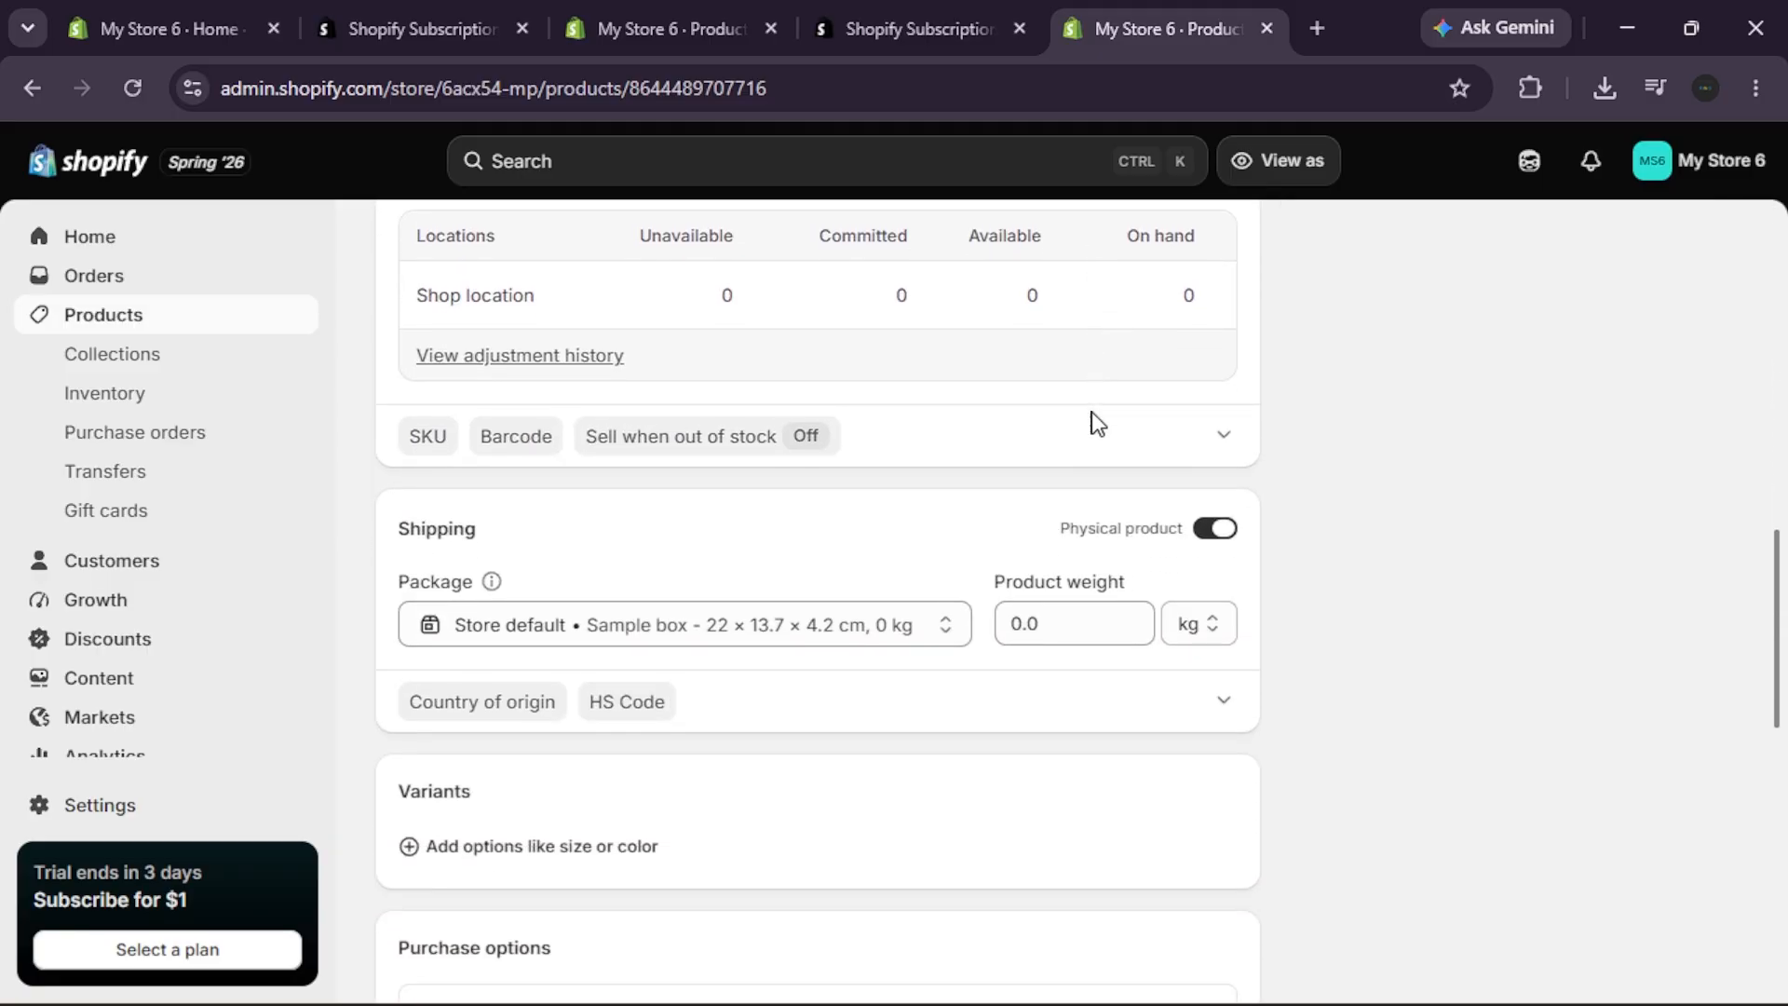
scroll(1094, 421, "down", 1)
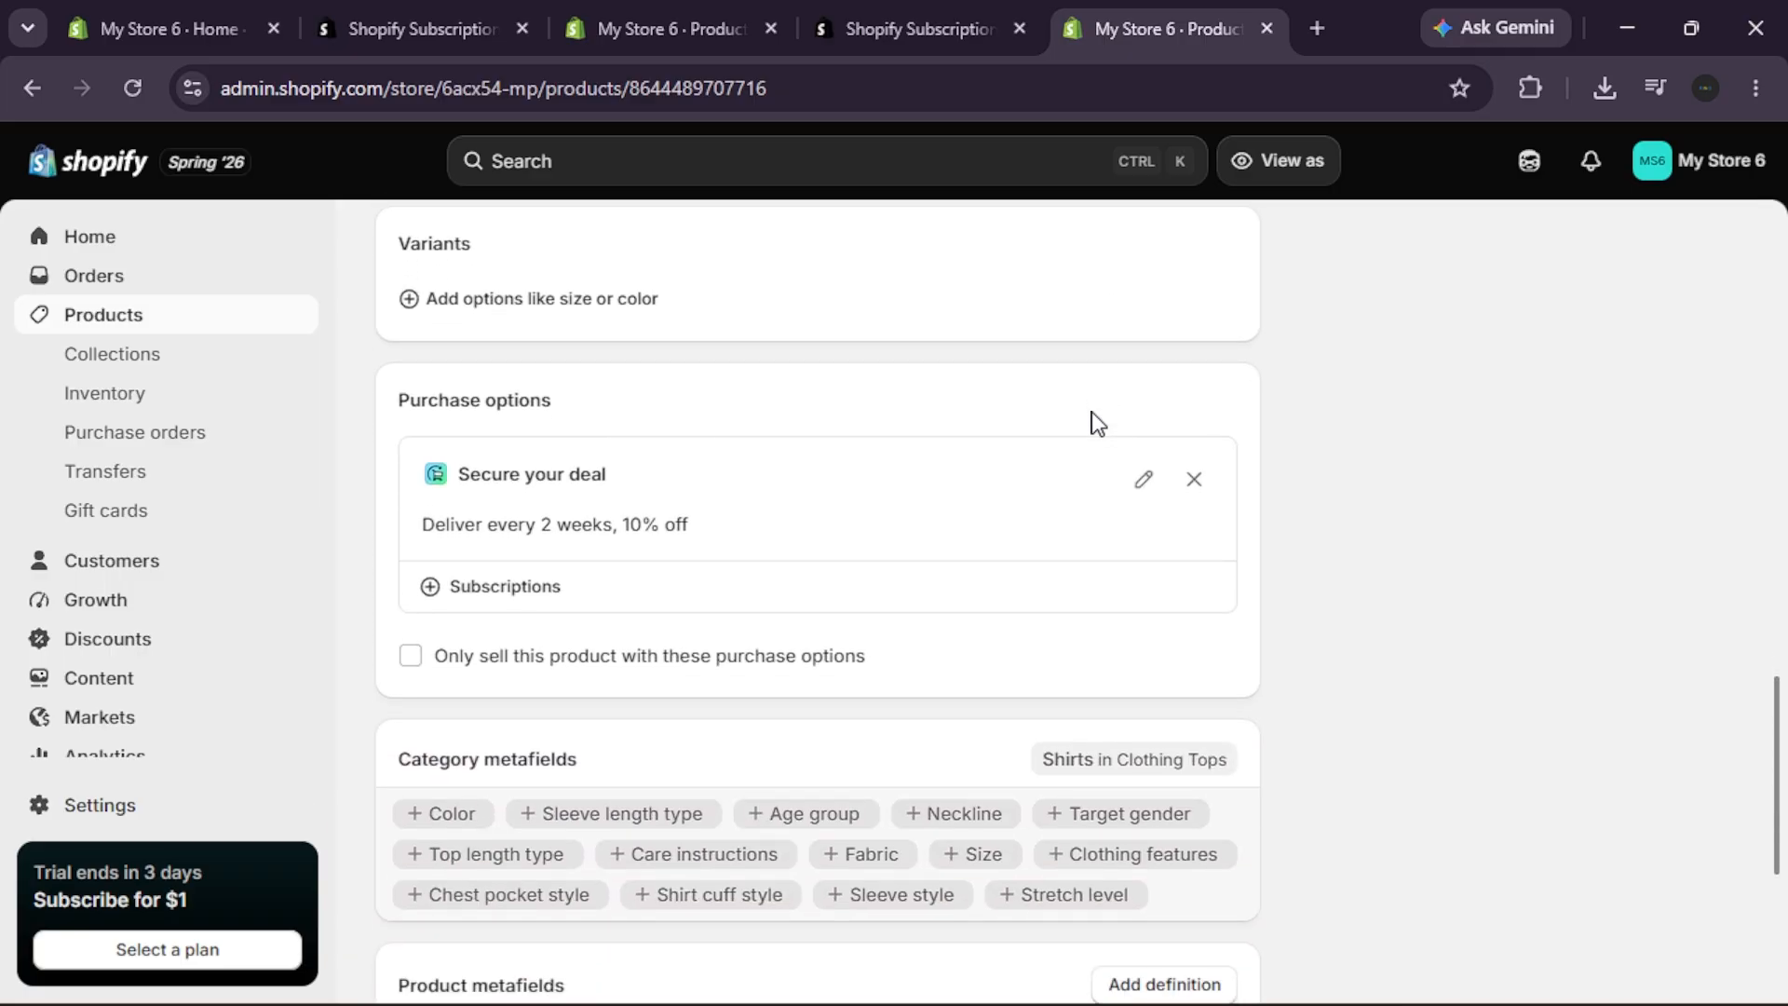